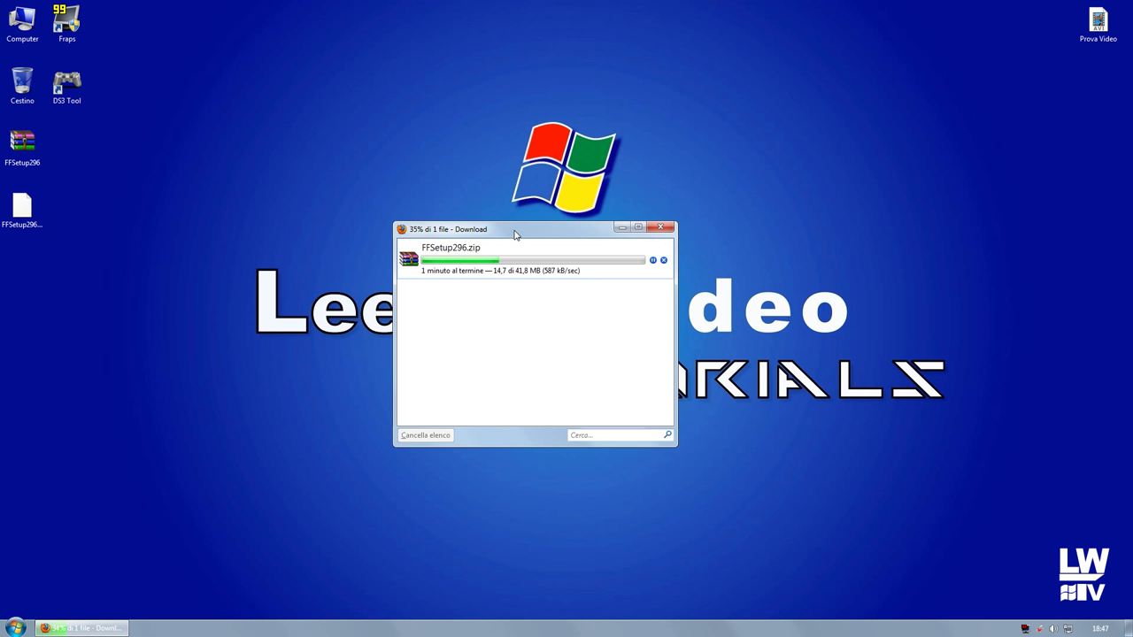
Examine the general file properties of the Prova Video clip on the desktop.
right_click(1093, 38)
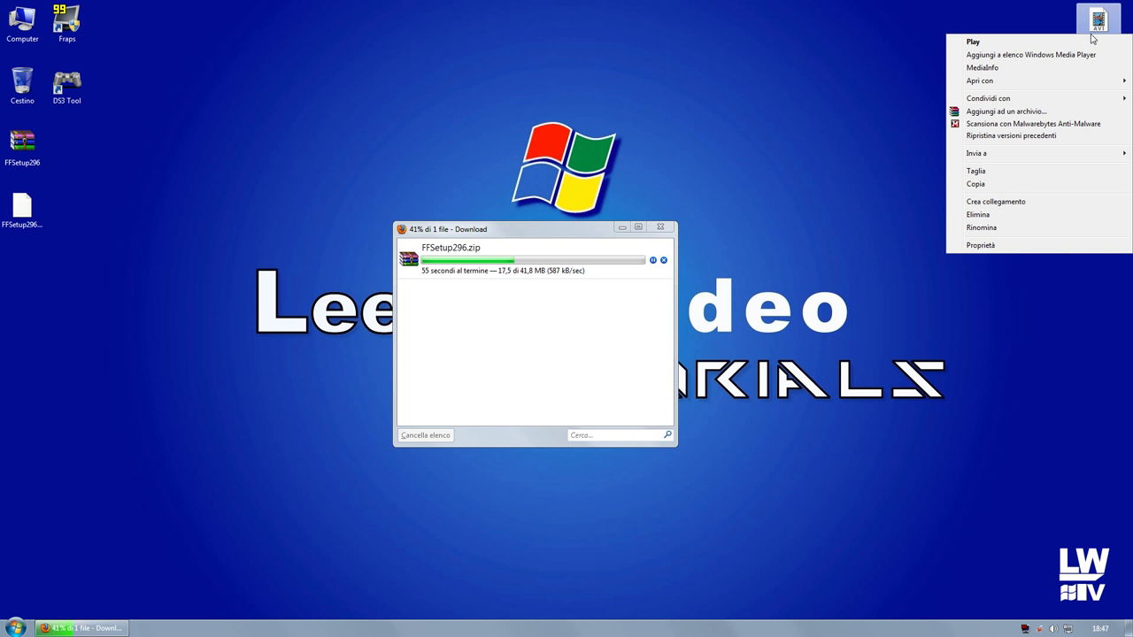
click(1040, 245)
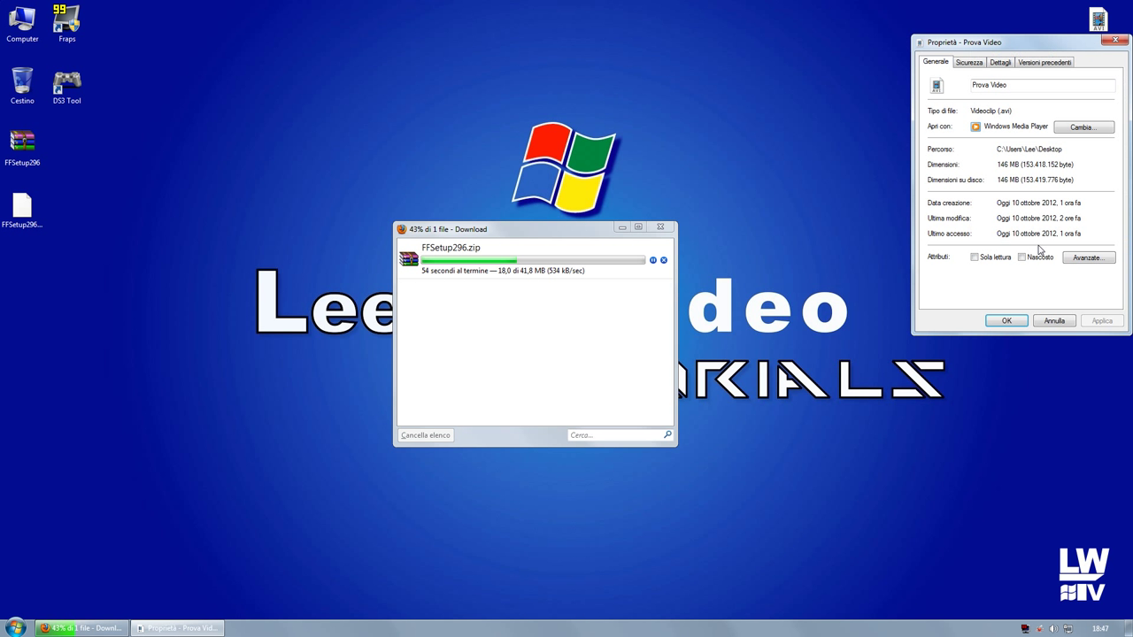
click(1115, 41)
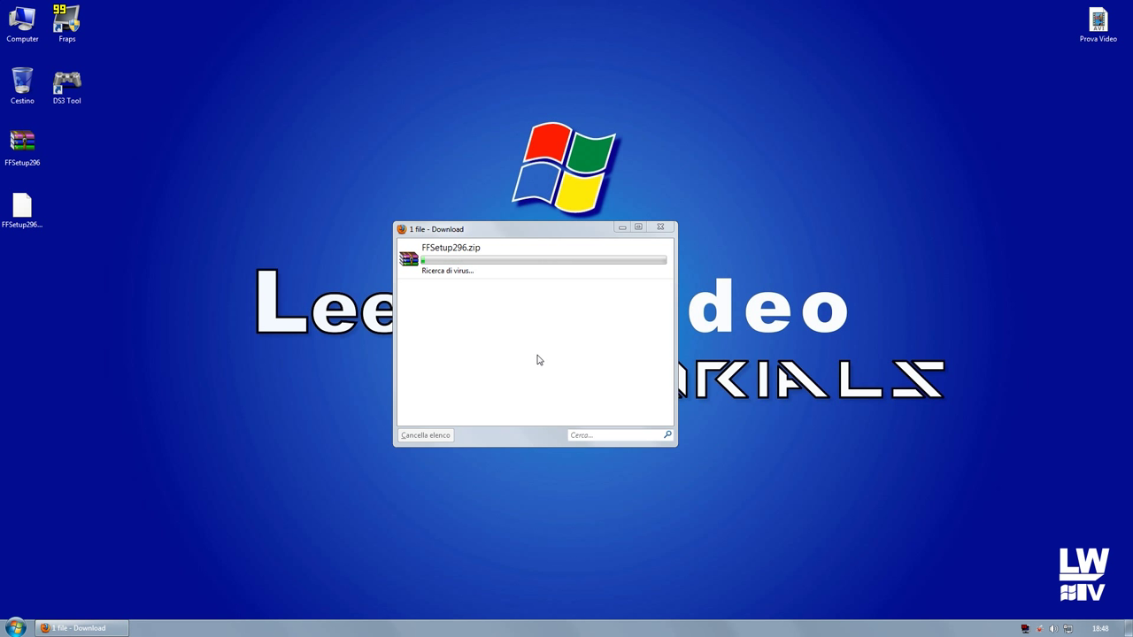
Clear the download list, close its window, and extract the FFSetup296 archive onto the desktop.
click(450, 437)
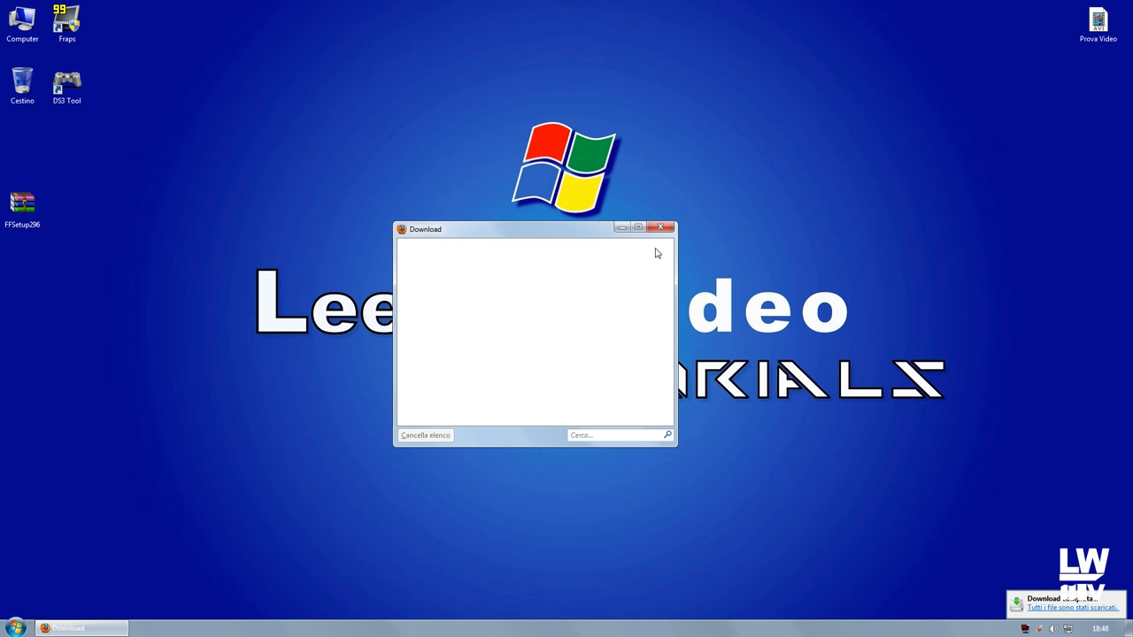
click(660, 227)
right_click(29, 225)
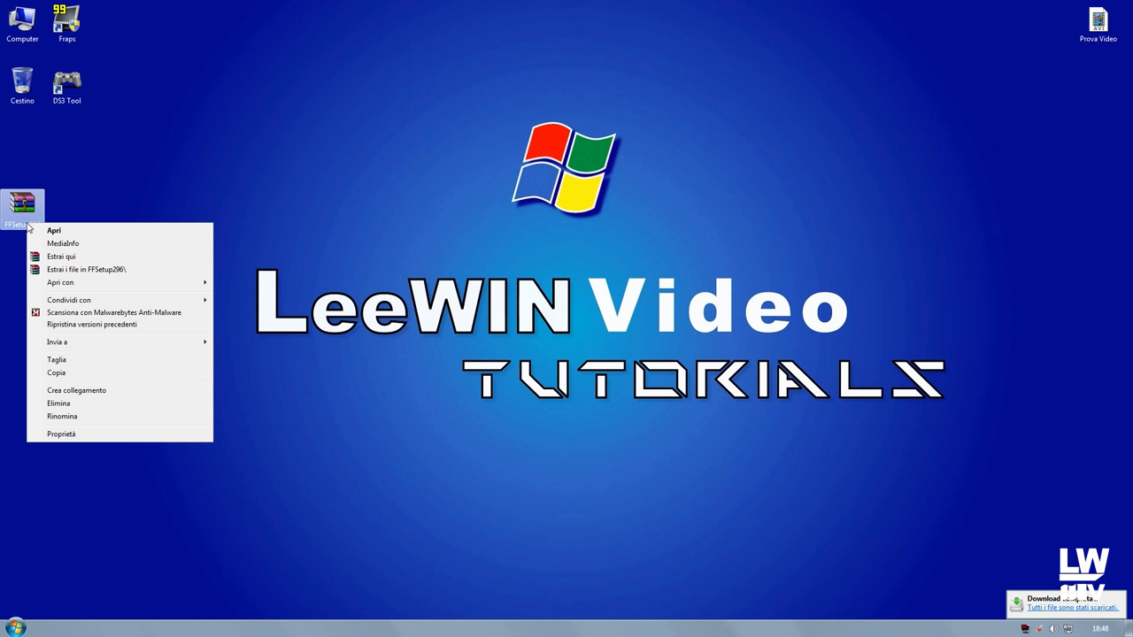
click(66, 255)
Permanently delete the FFSetup296 archive from the desktop, keeping the extracted installer.
click(29, 207)
key(shift+Delete)
key(Return)
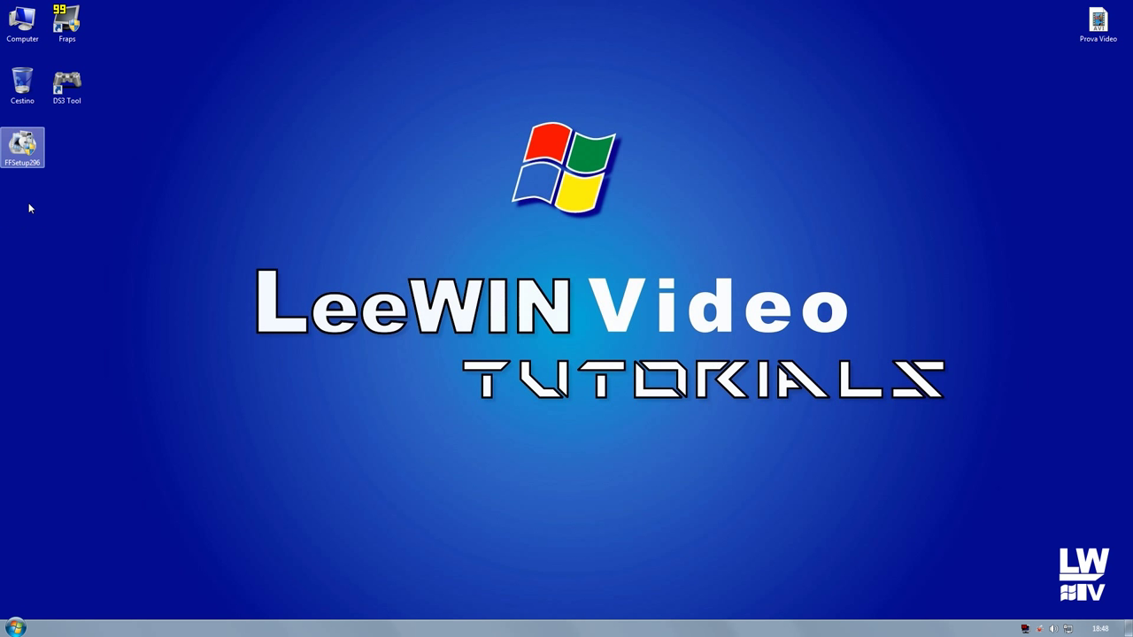
Install FormatFactory 2.96 in the default folder with the inside codecs, declining the Ask Toolbar and the Ask.com home page.
double_click(27, 157)
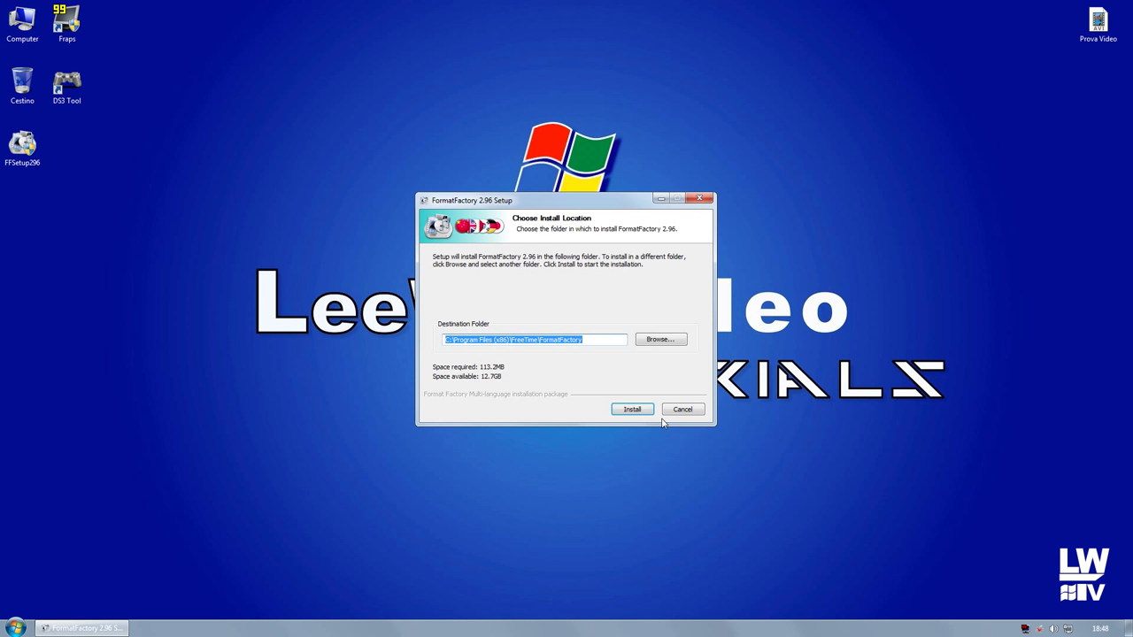
click(619, 410)
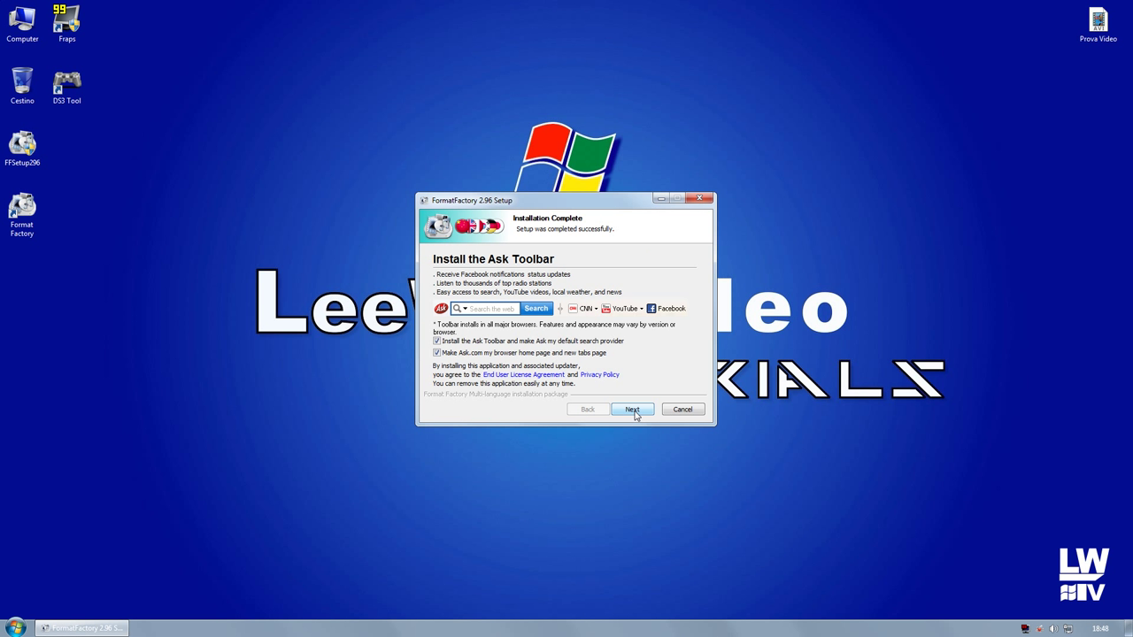
click(437, 342)
click(437, 353)
click(632, 412)
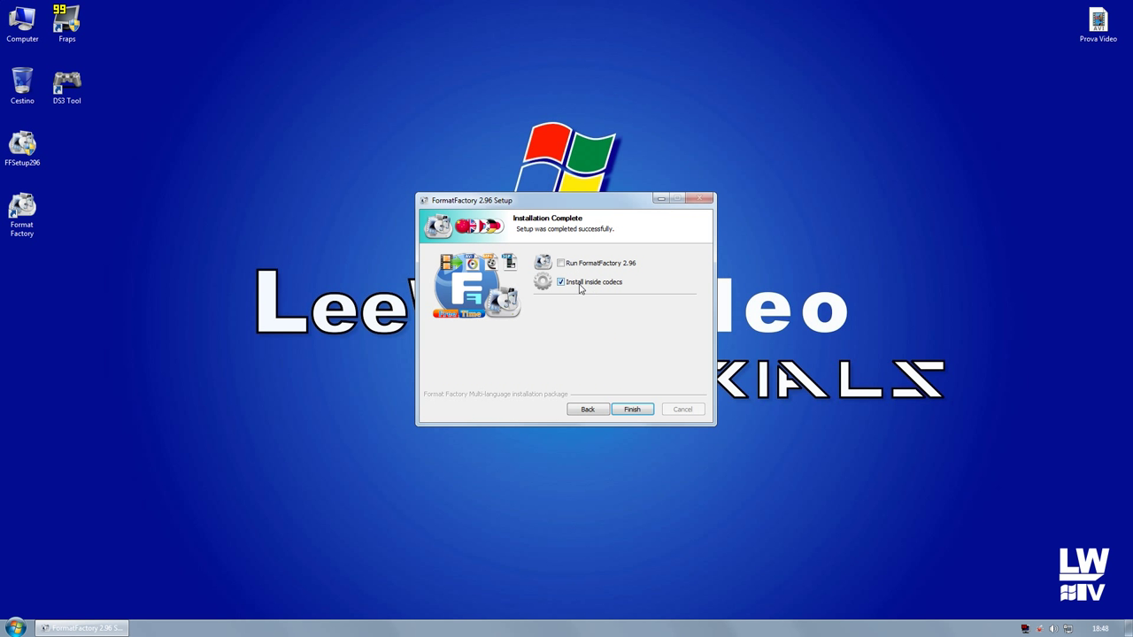
click(630, 411)
click(631, 412)
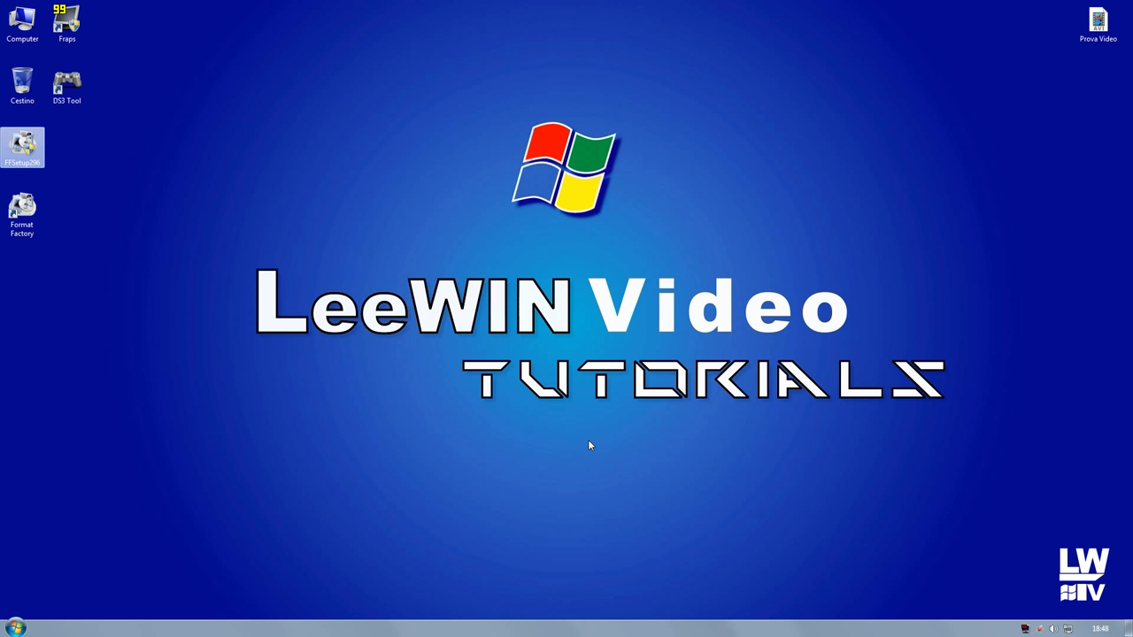
Delete the FFSetup296 installer from the desktop and move the Format Factory shortcut into its place.
click(589, 437)
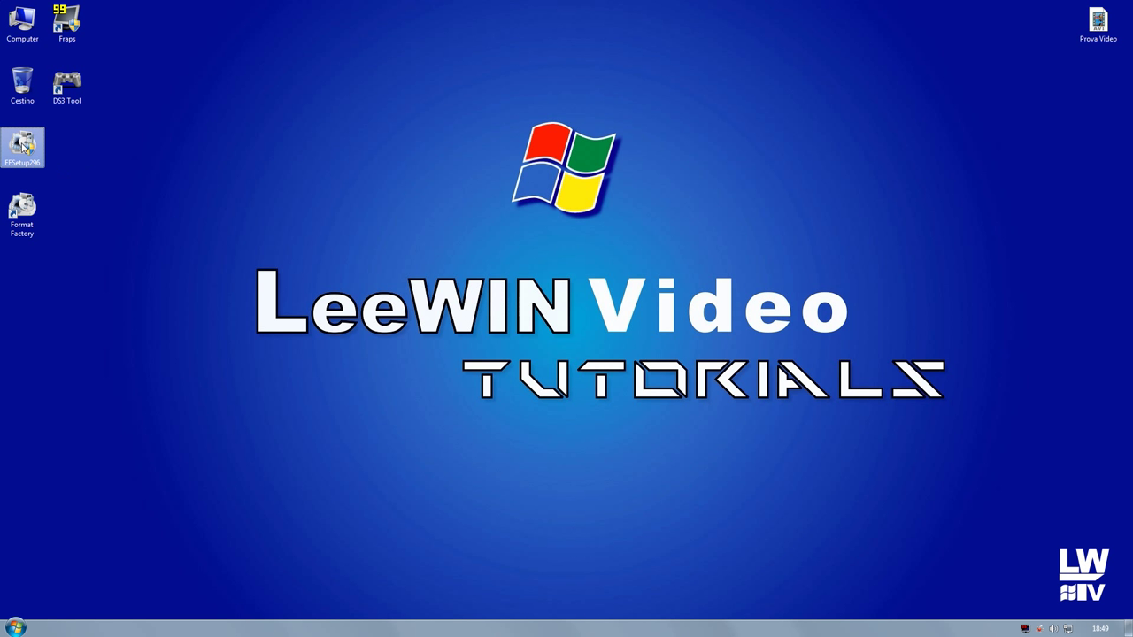
key(Delete)
key(Return)
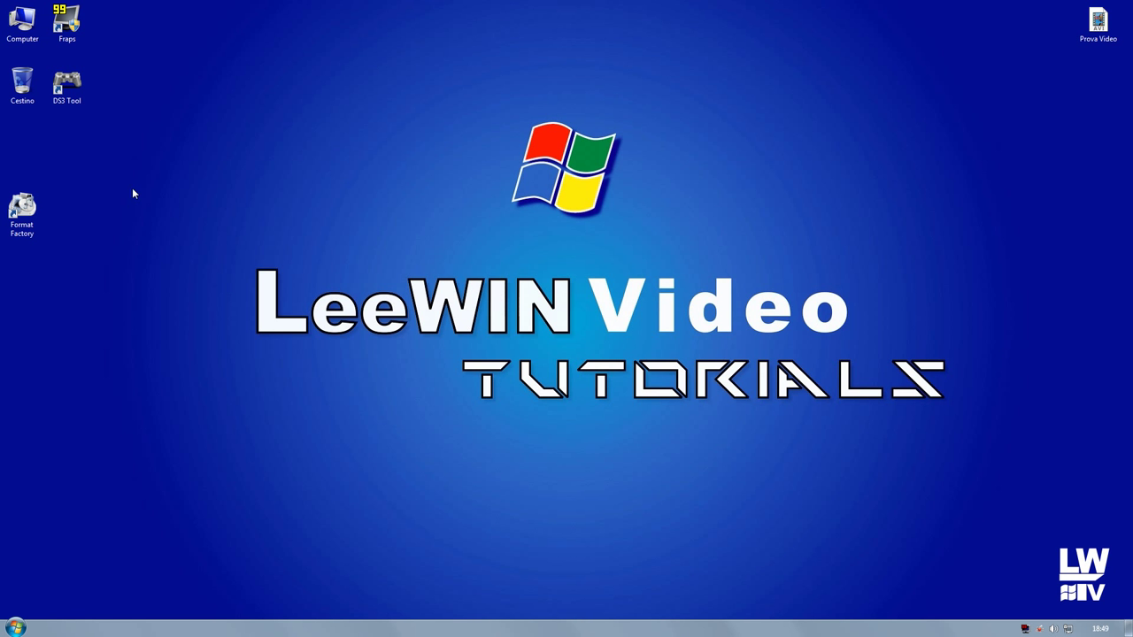
drag(22, 208, 28, 157)
Launch Format Factory and change the destination folder for converted files to the Desktop in its options.
double_click(27, 158)
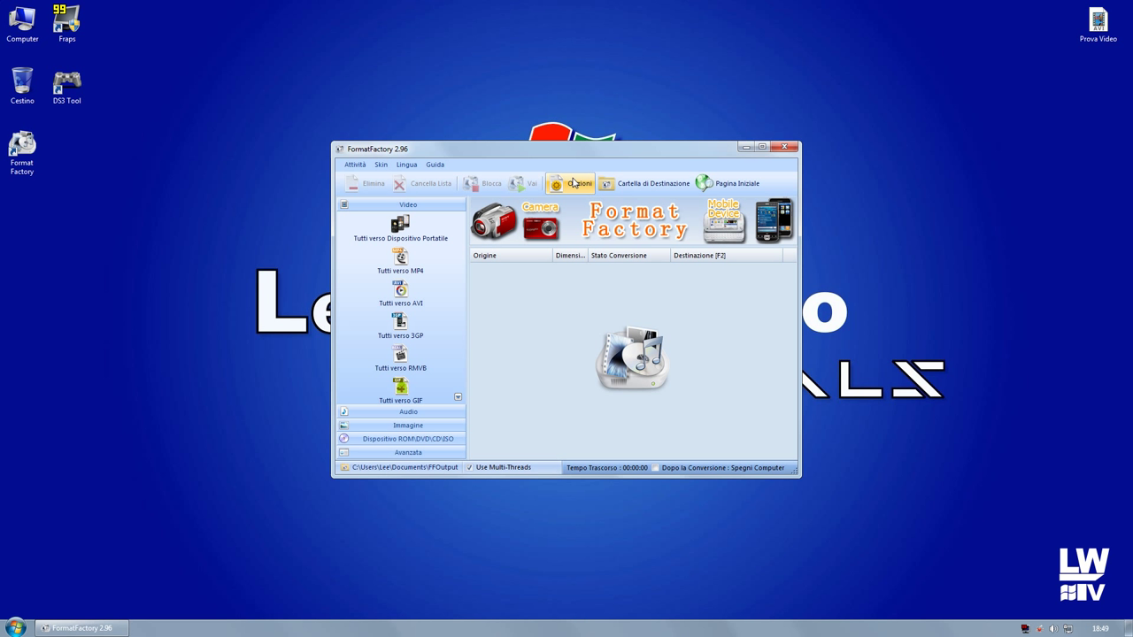
click(573, 183)
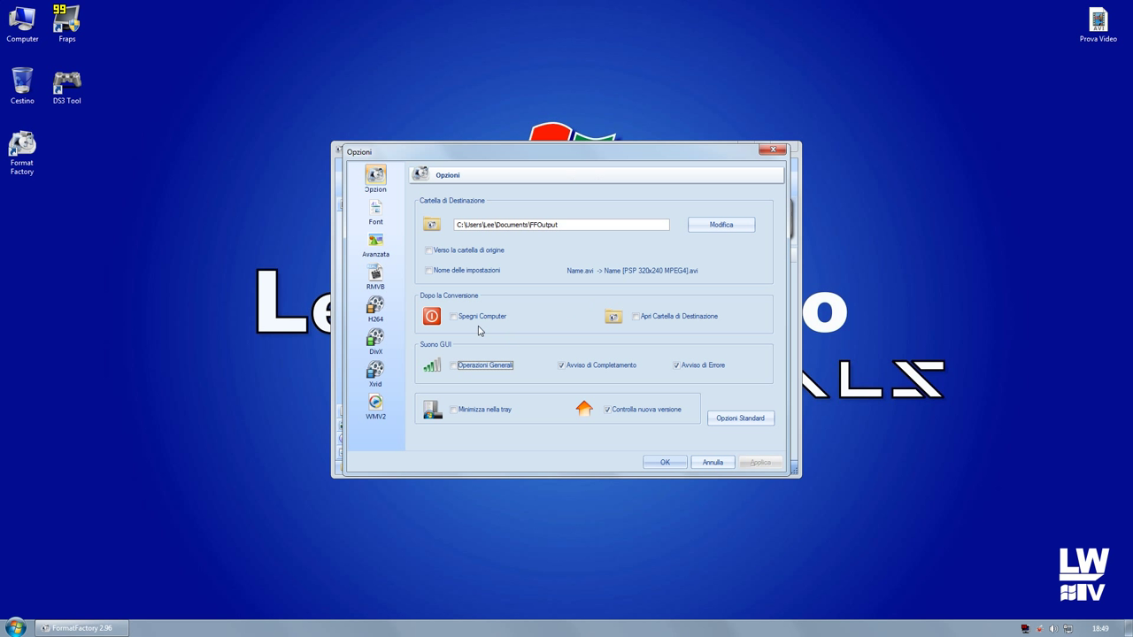
click(697, 228)
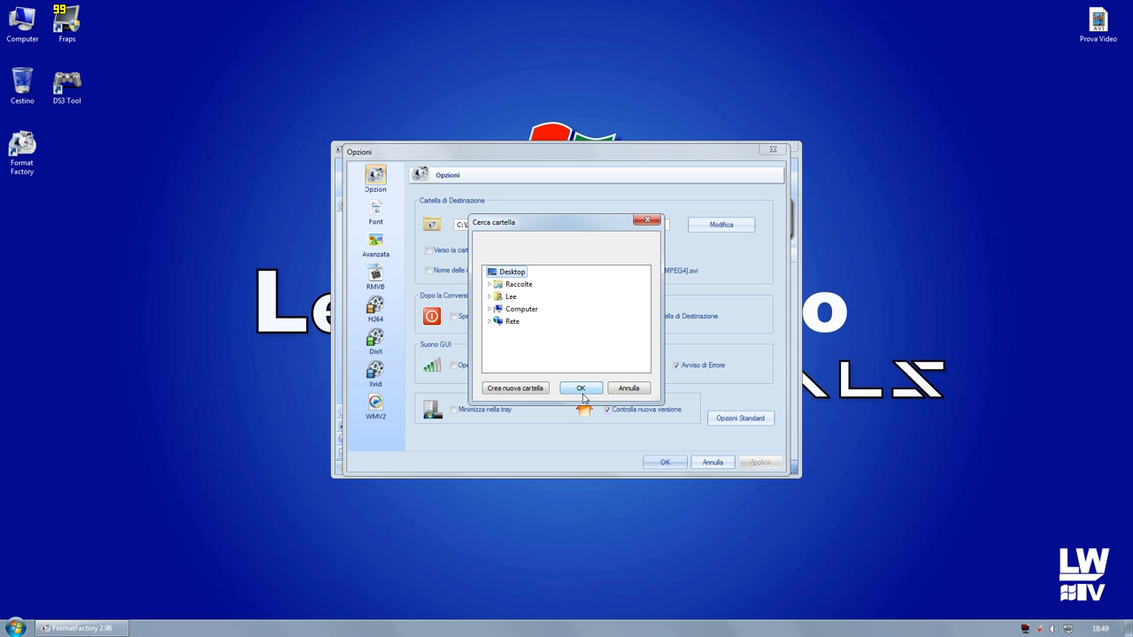
click(577, 387)
click(372, 260)
click(375, 279)
click(375, 308)
click(759, 462)
click(663, 462)
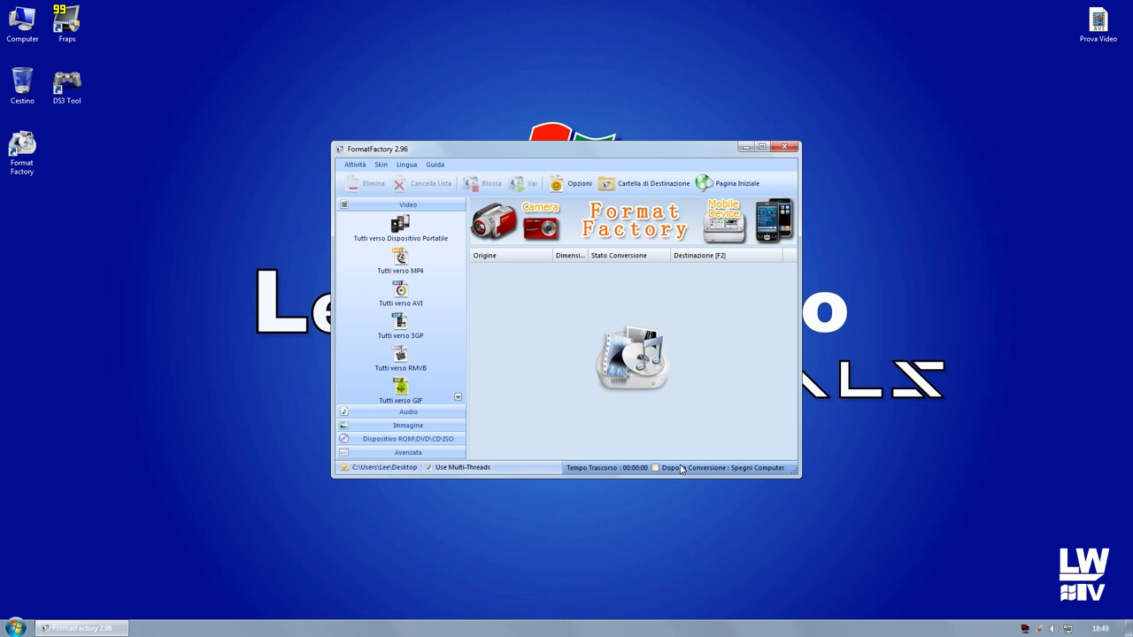
Examine the complete list of video conversion formats, from portable device to SWF.
click(458, 398)
click(457, 398)
click(458, 397)
click(457, 398)
click(457, 397)
click(457, 397)
click(458, 397)
click(458, 398)
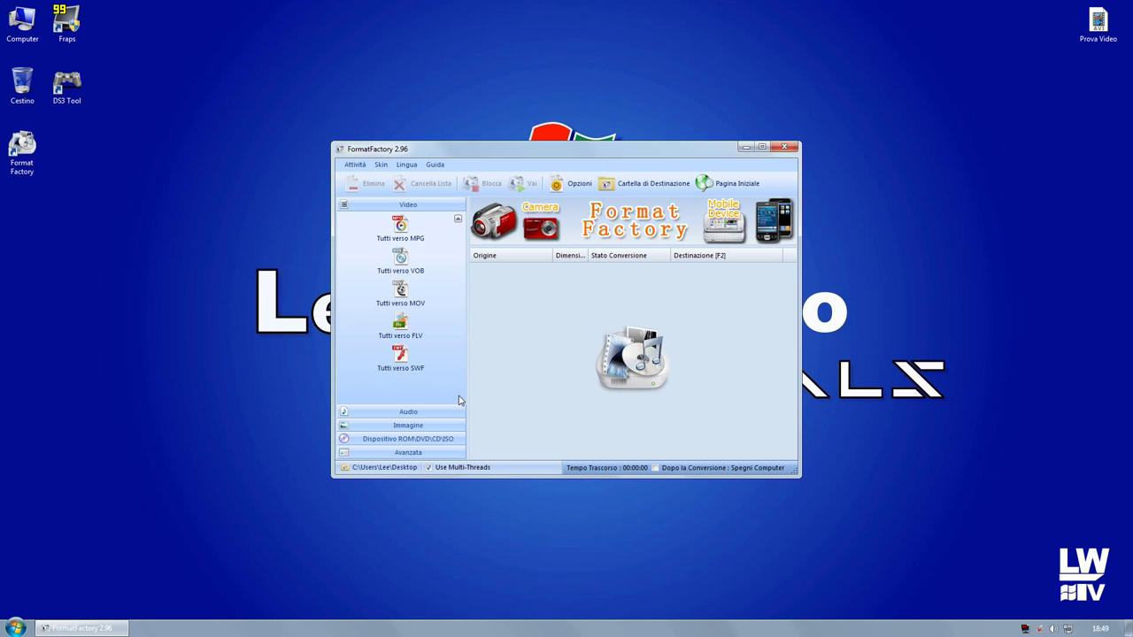
click(458, 220)
click(458, 219)
click(457, 220)
click(458, 220)
click(458, 220)
click(457, 220)
click(458, 220)
click(457, 220)
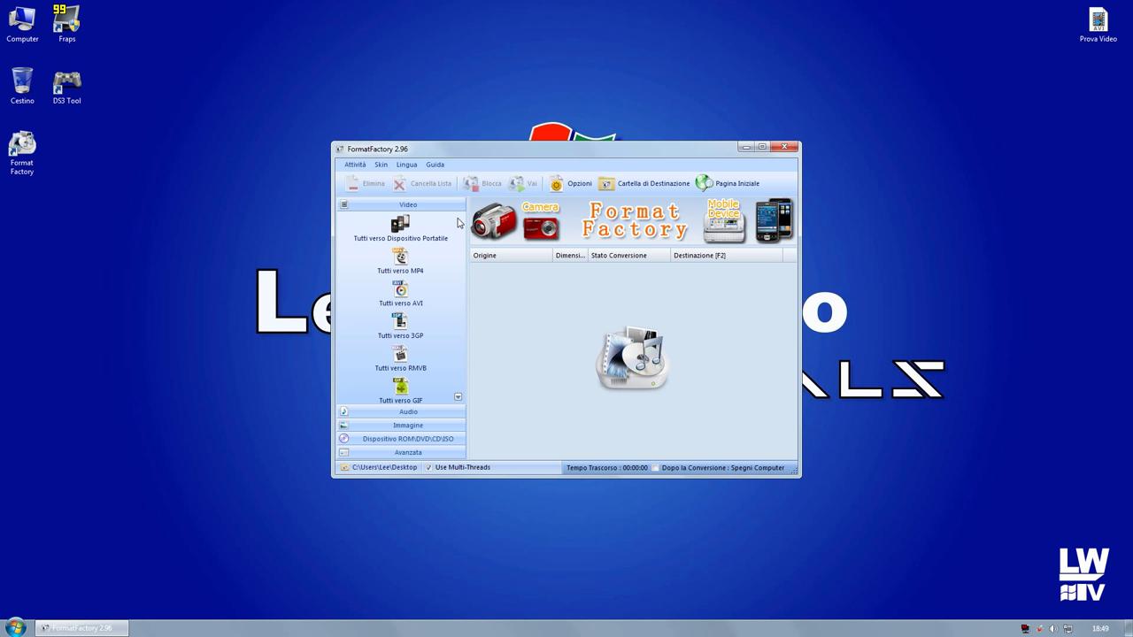
Examine the conversion tools in the Audio, Immagine, Dispositivo ROM\DVD\CD\ISO and Avanzata categories.
click(398, 412)
click(396, 425)
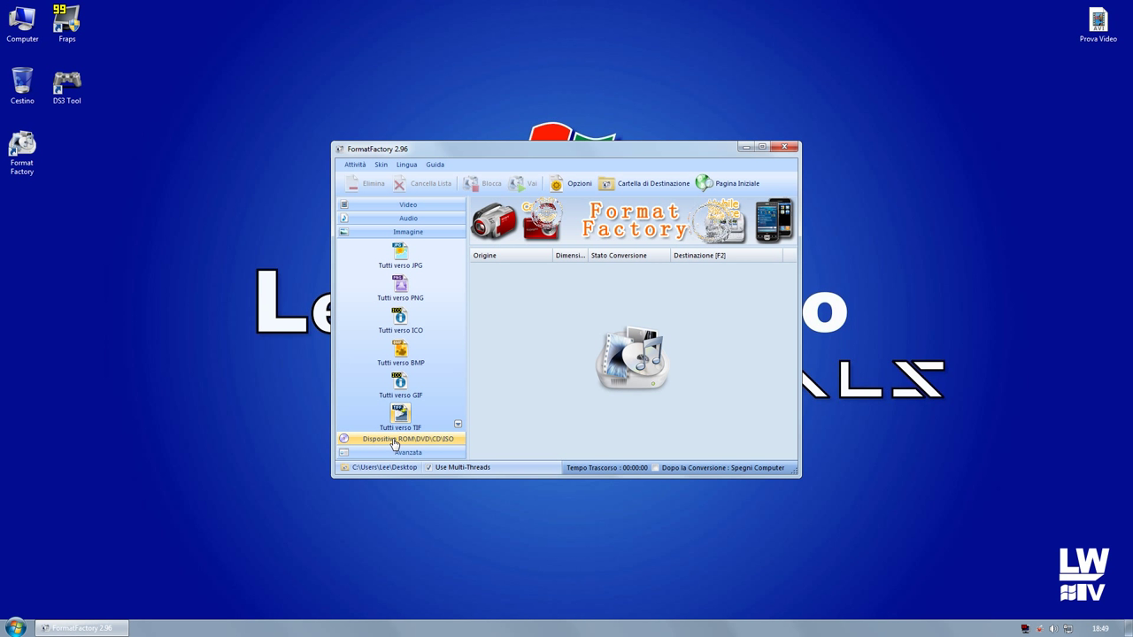
click(398, 438)
click(409, 454)
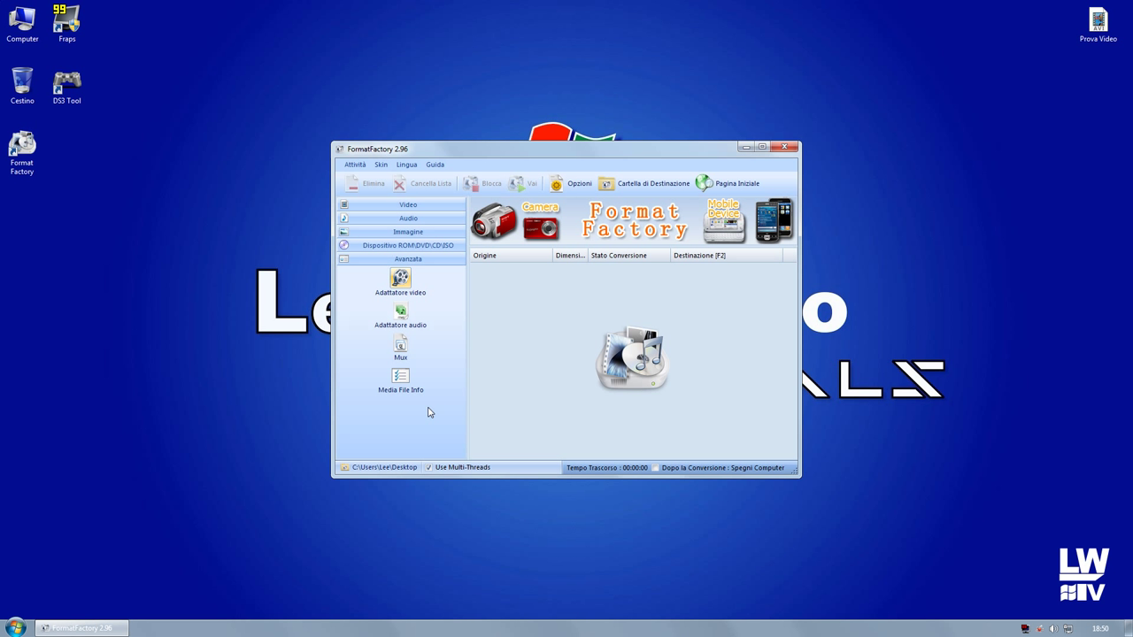
Examine the Adattatore video tool and its available output formats, then close it without adding files.
click(415, 280)
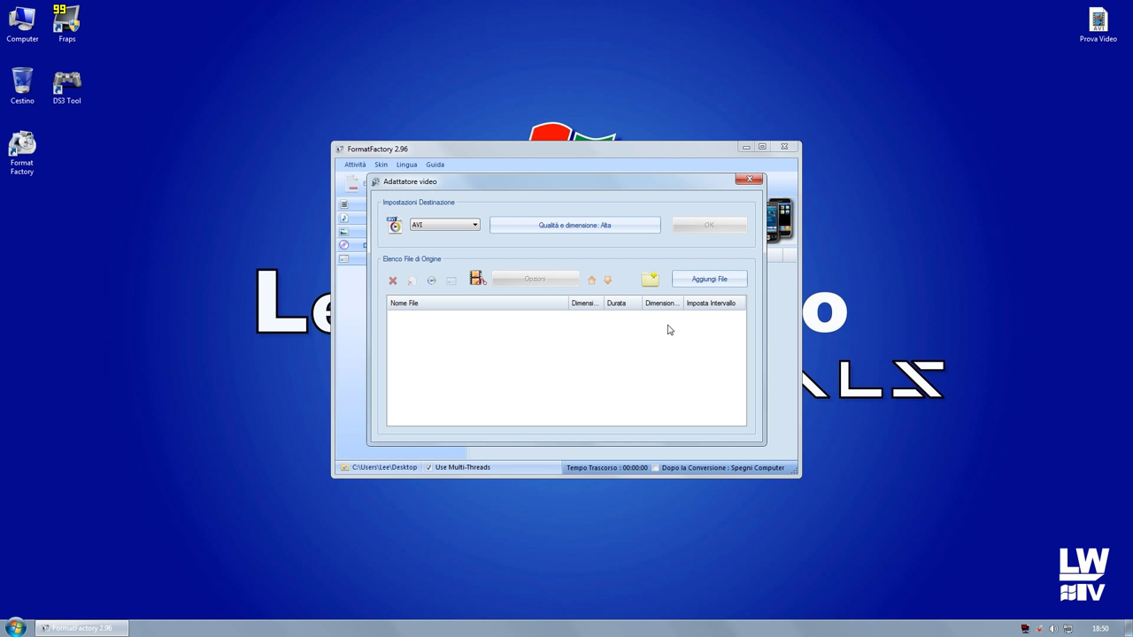
click(462, 227)
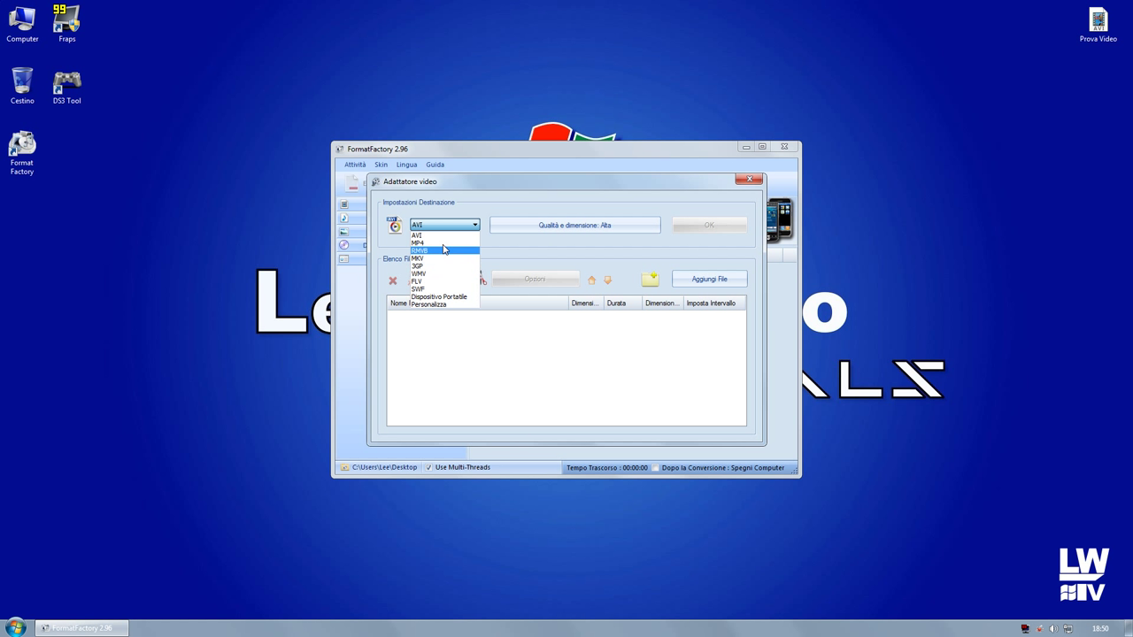
click(567, 187)
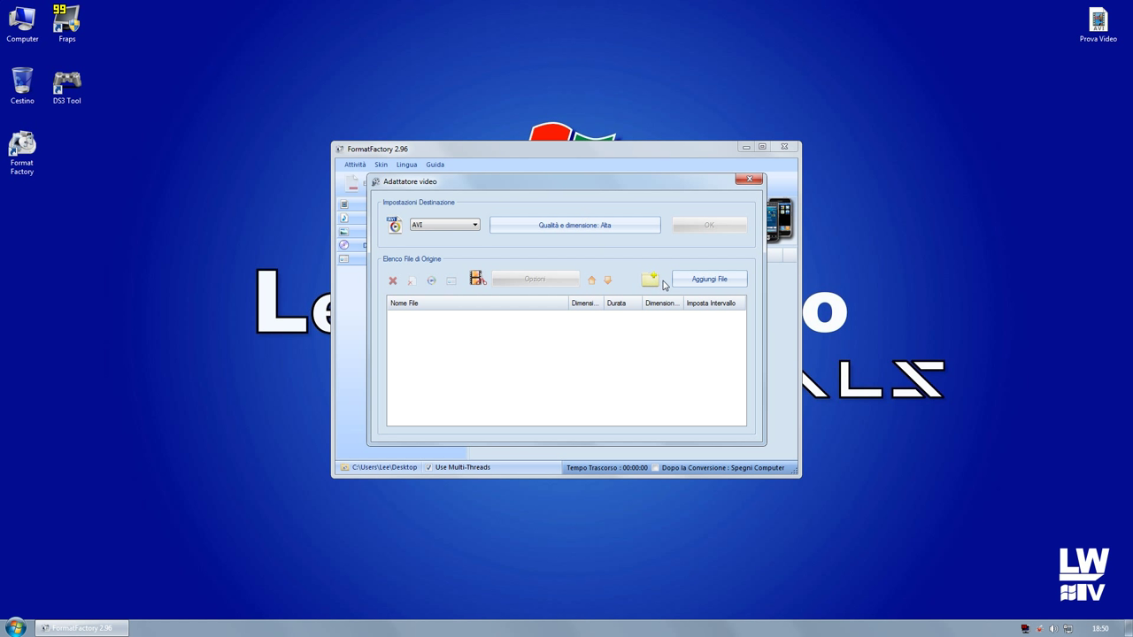
click(749, 179)
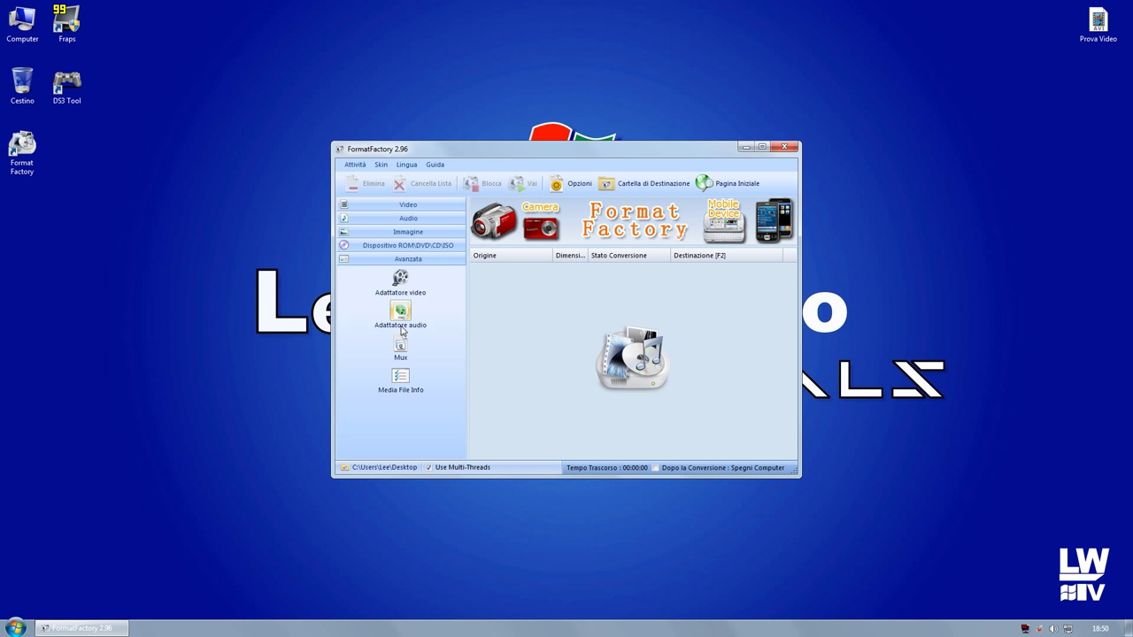
Examine the Mux tool's video and audio stream settings and the Dispositivo ROM\DVD\CD\ISO conversion tools.
click(401, 359)
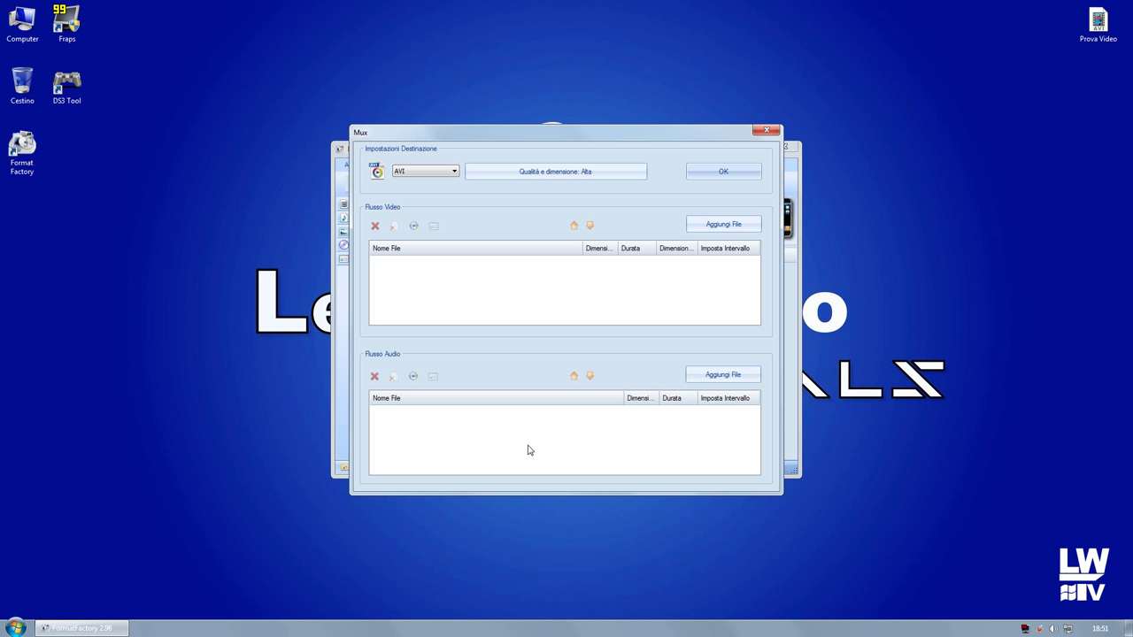
click(767, 130)
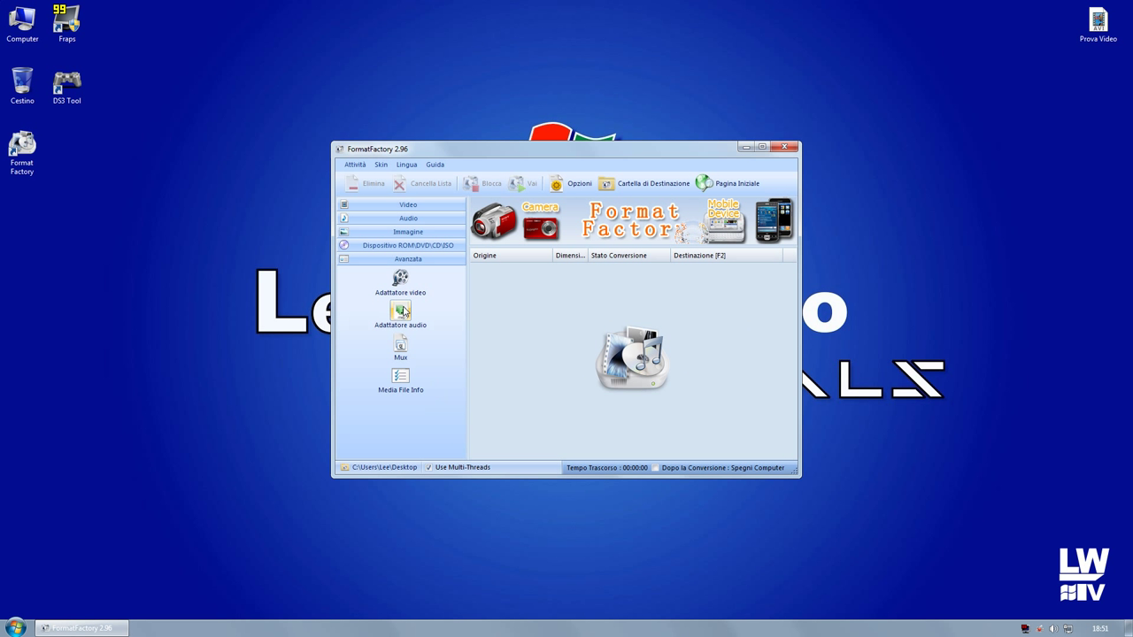
click(396, 248)
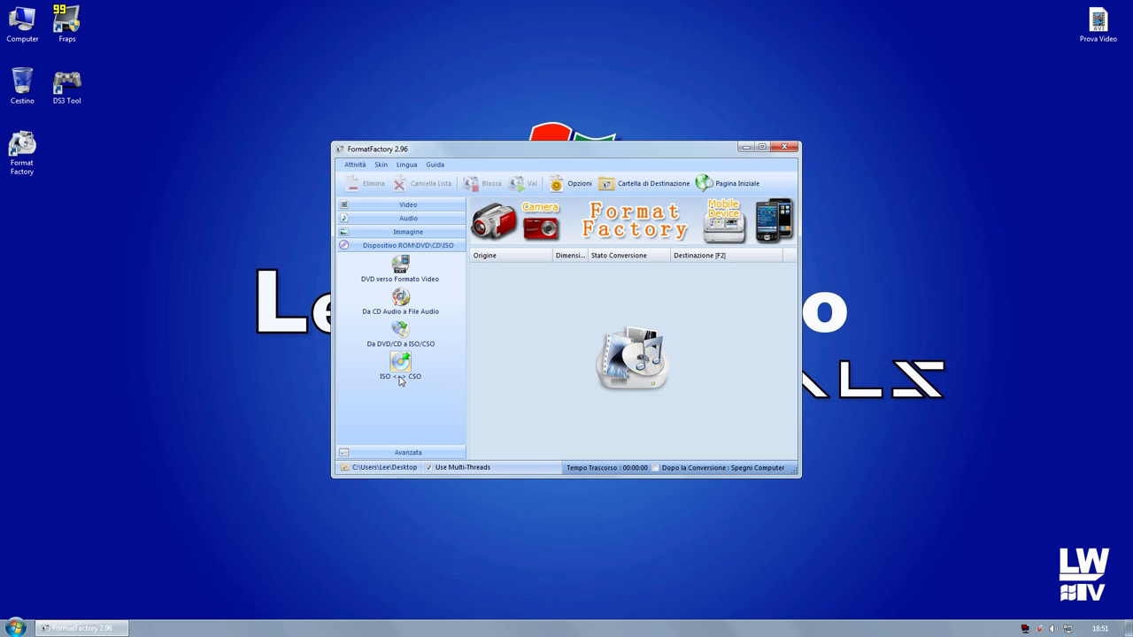
click(418, 233)
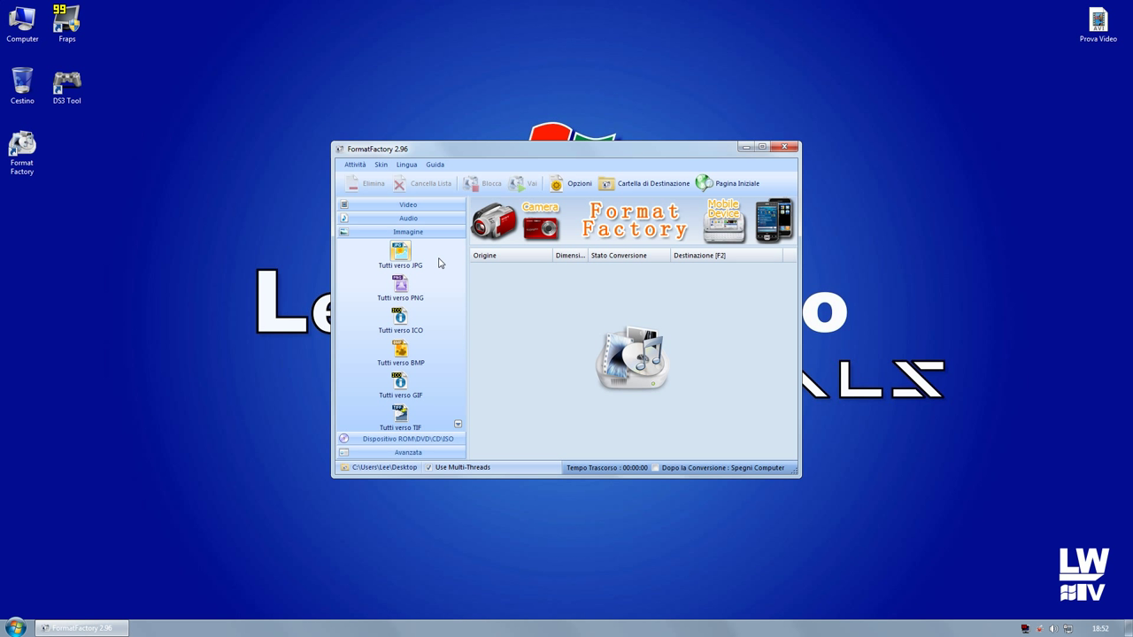
click(396, 259)
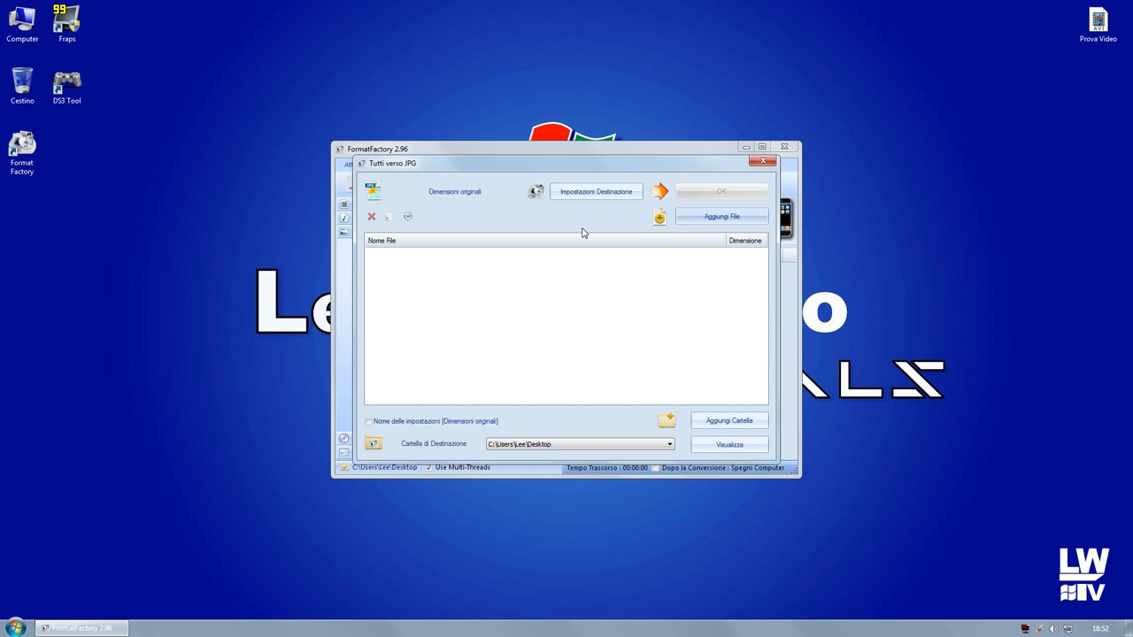
click(620, 193)
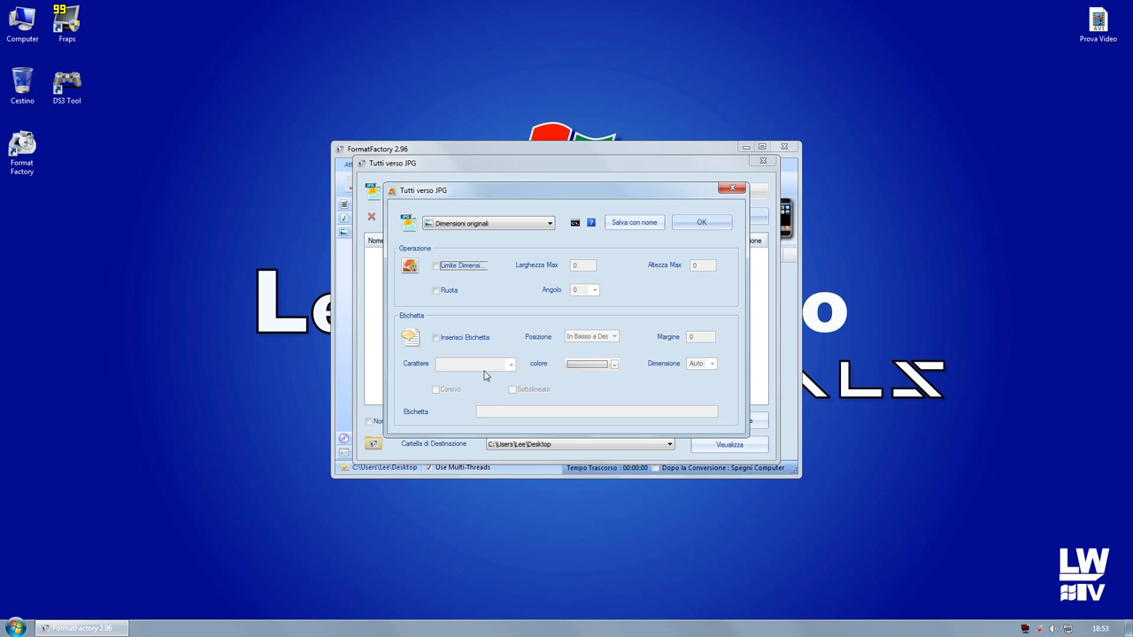
click(448, 334)
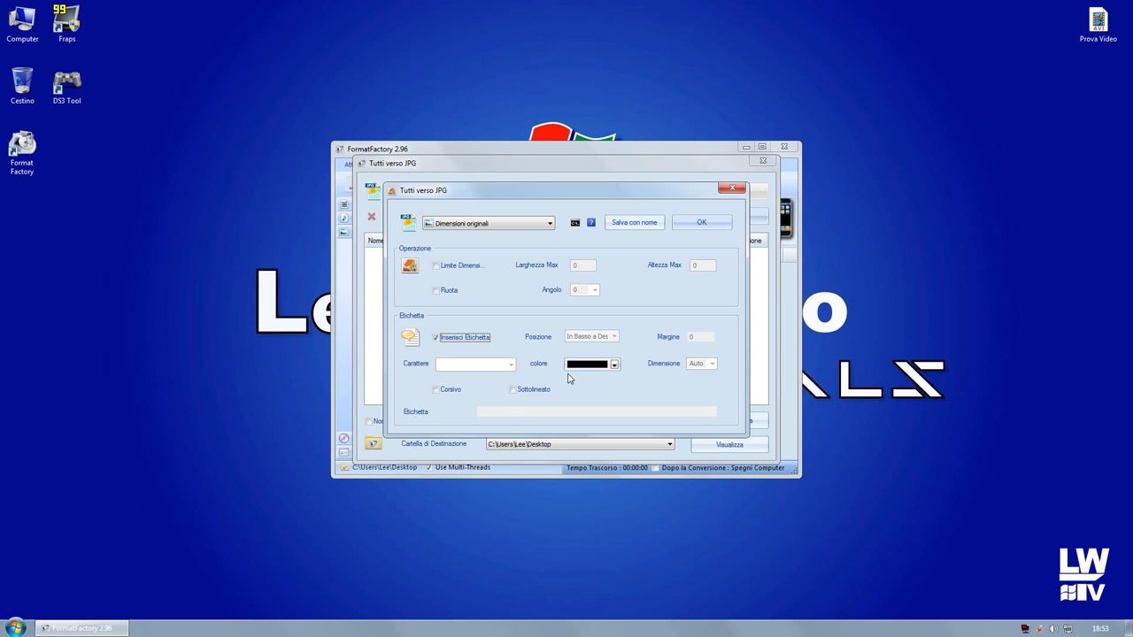
click(456, 365)
click(486, 389)
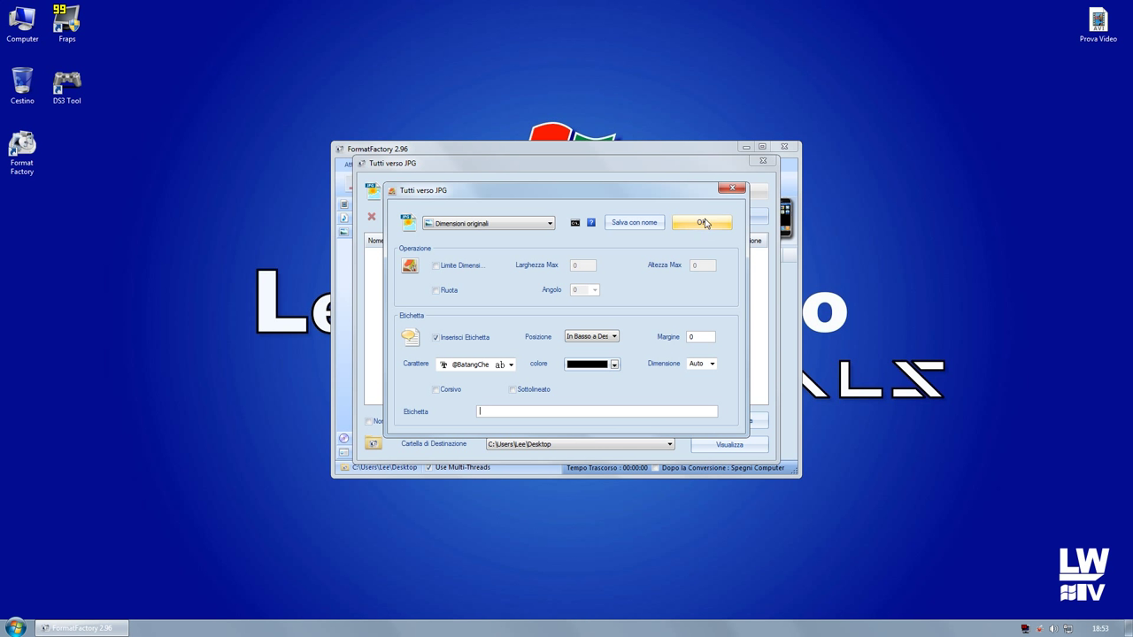
click(732, 189)
click(763, 160)
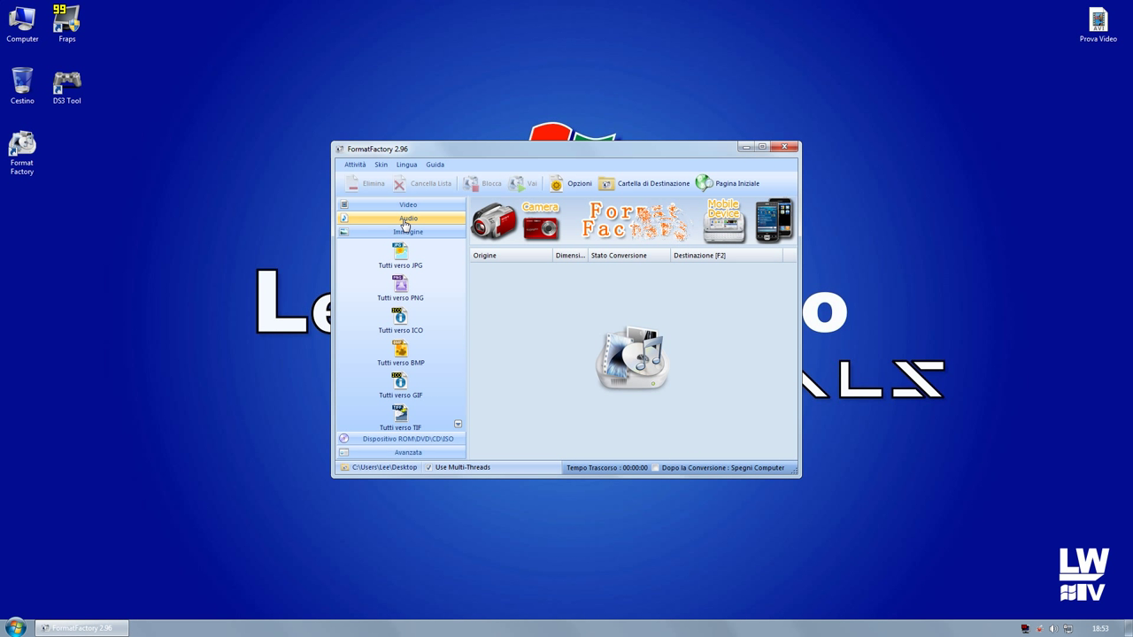
Examine the complete list of audio conversion formats.
click(403, 222)
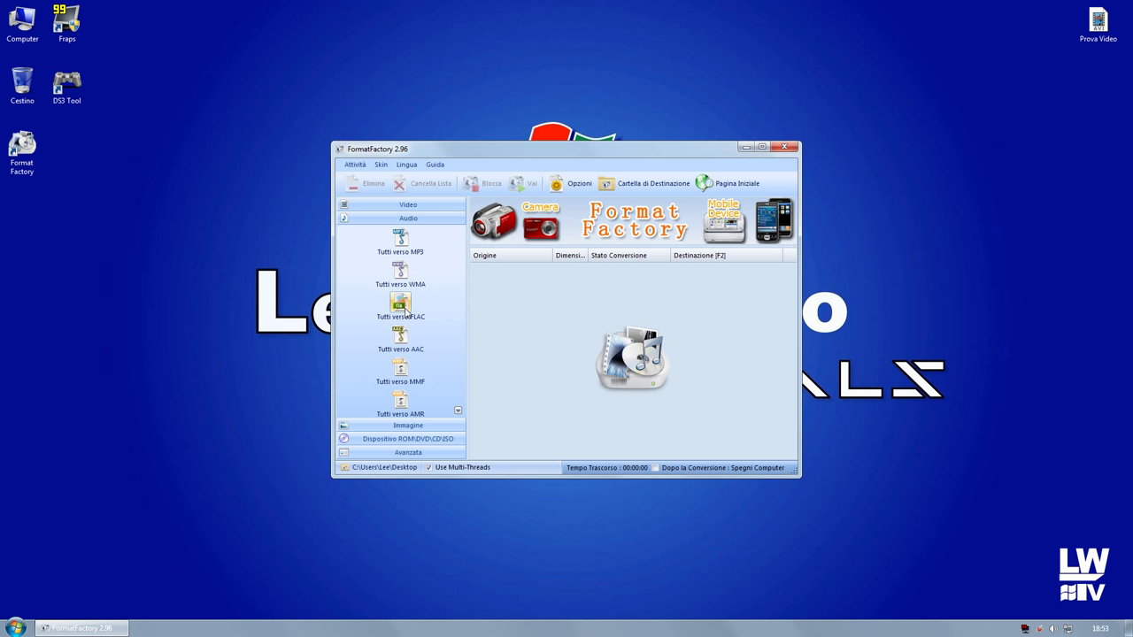
click(457, 412)
click(458, 410)
click(458, 232)
click(458, 232)
Examine the MP3 conversion tool, then close it without adding files.
click(407, 242)
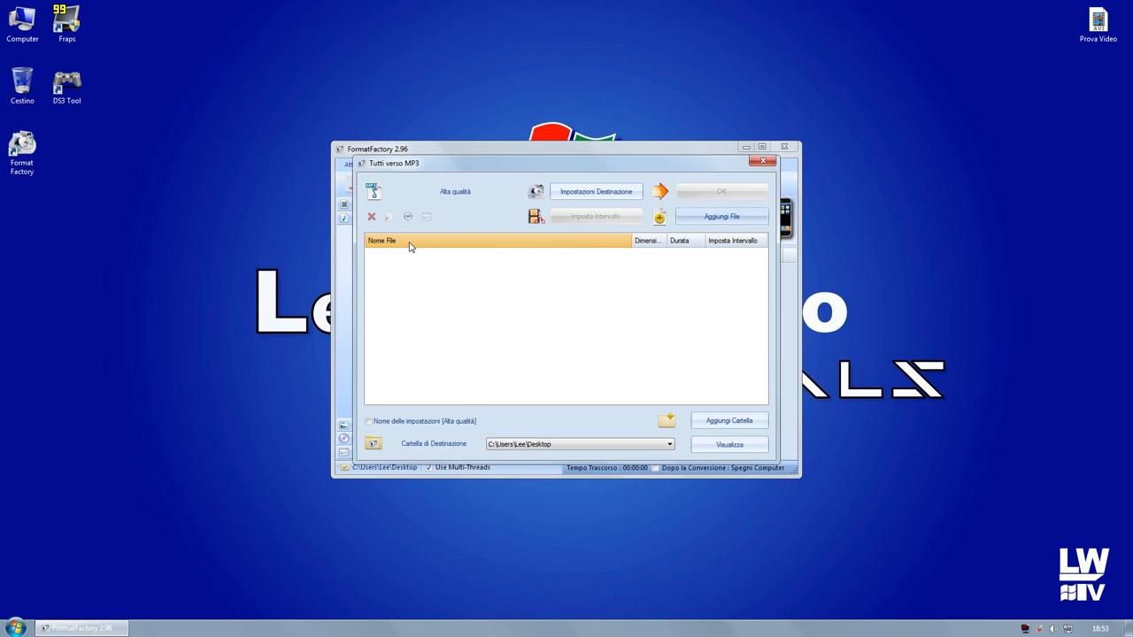
click(762, 161)
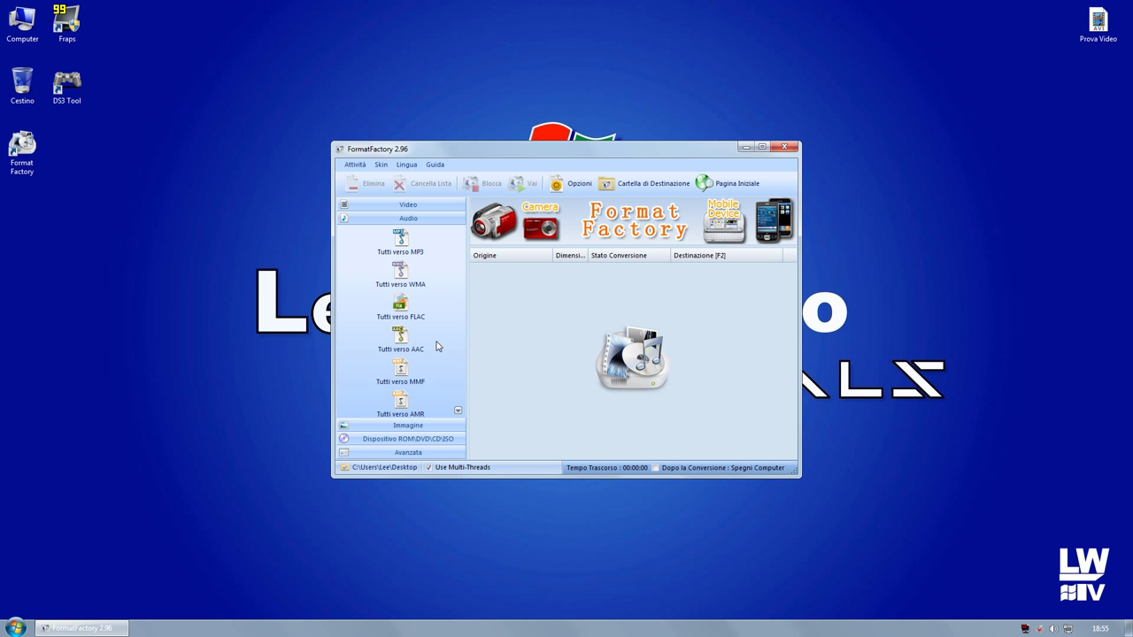
Examine the portable device conversion profiles for Sony PSP & PS3, Apple and Microsoft, then close without choosing one.
click(408, 205)
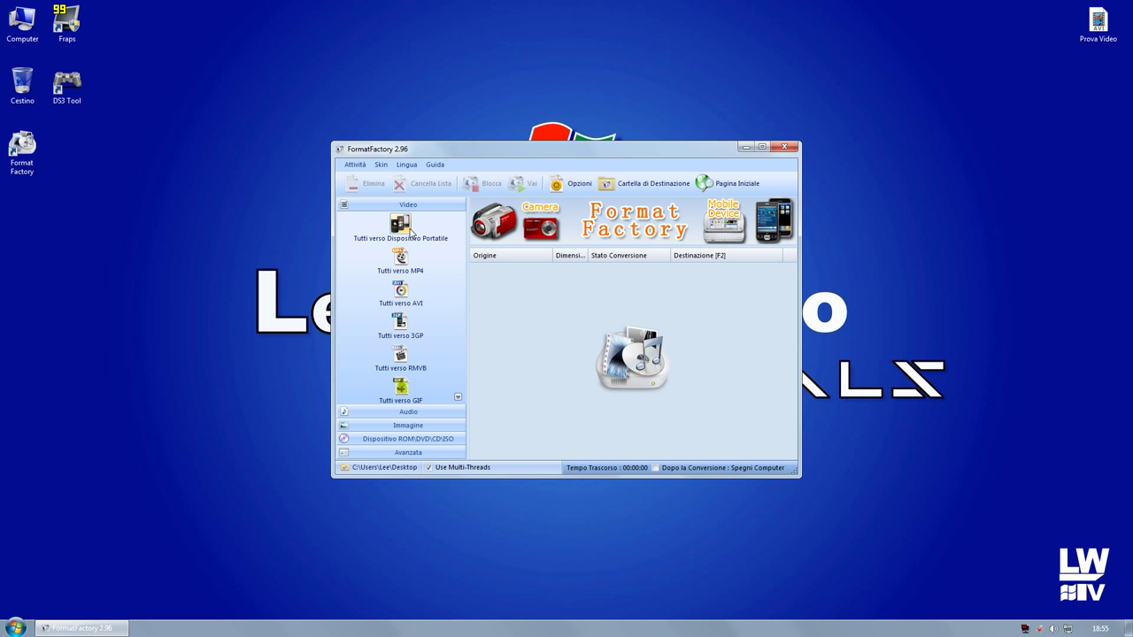
click(411, 232)
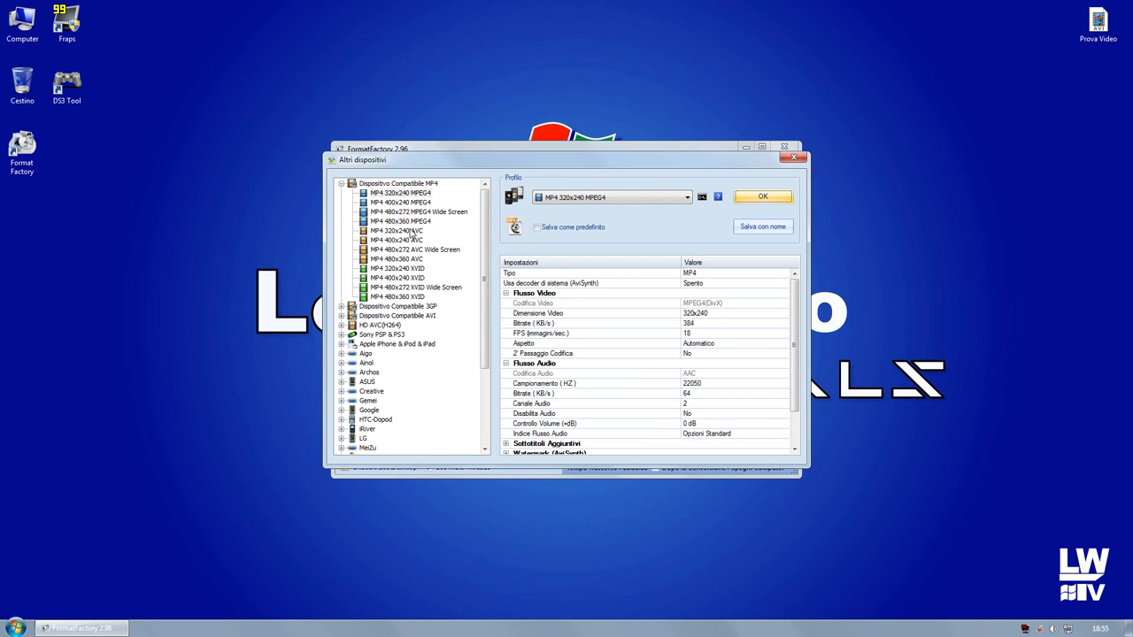
click(341, 184)
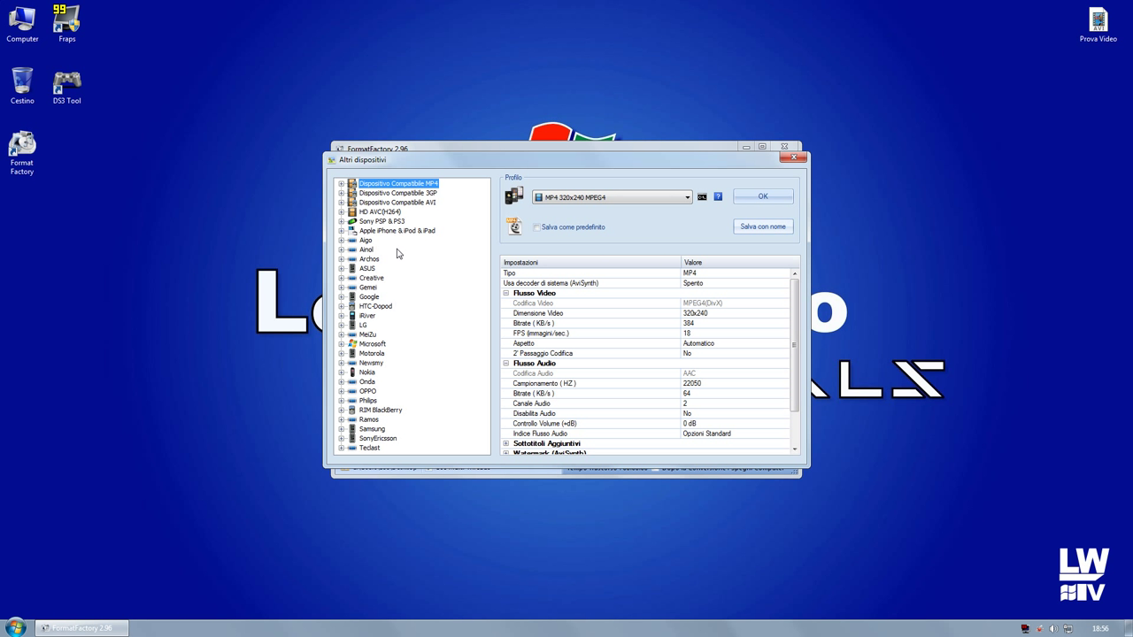
click(340, 222)
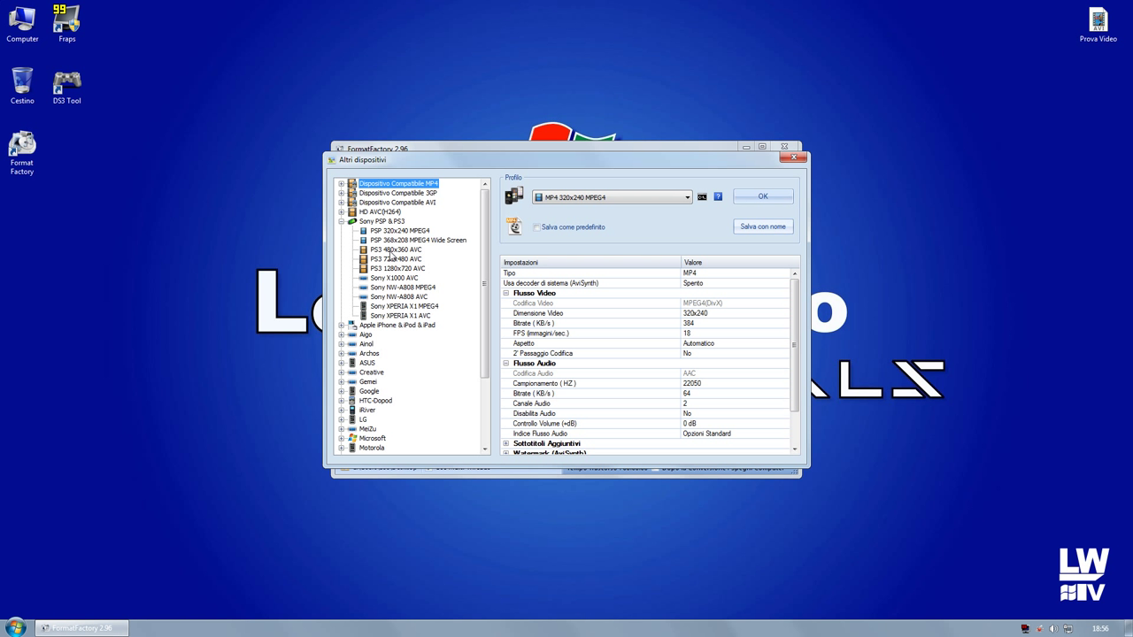
click(341, 221)
click(342, 231)
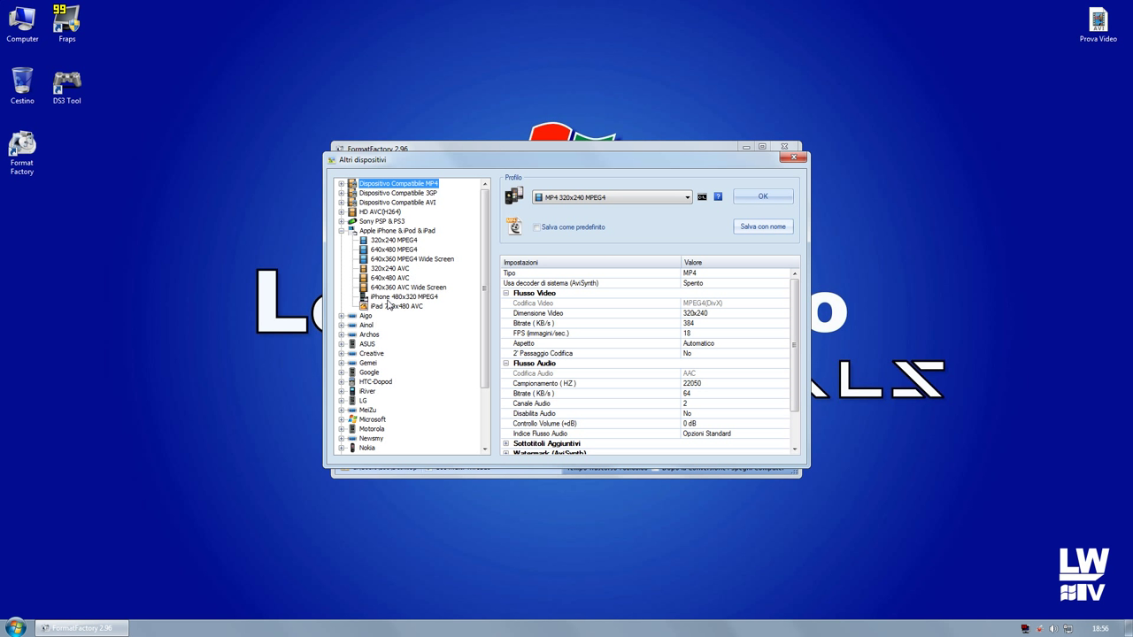
click(341, 231)
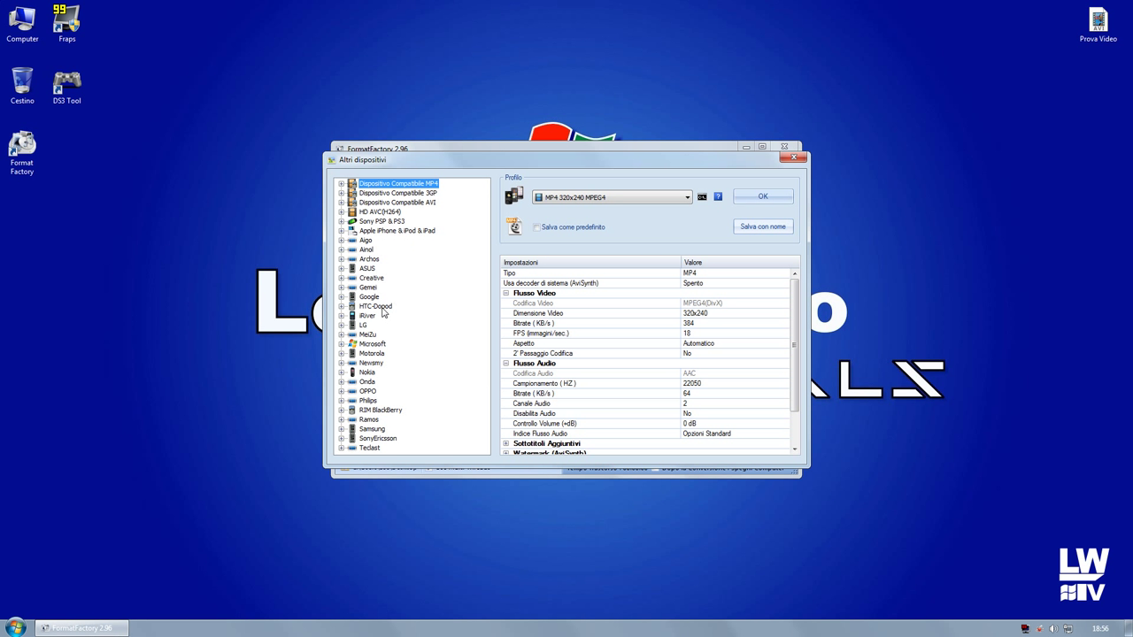
click(341, 344)
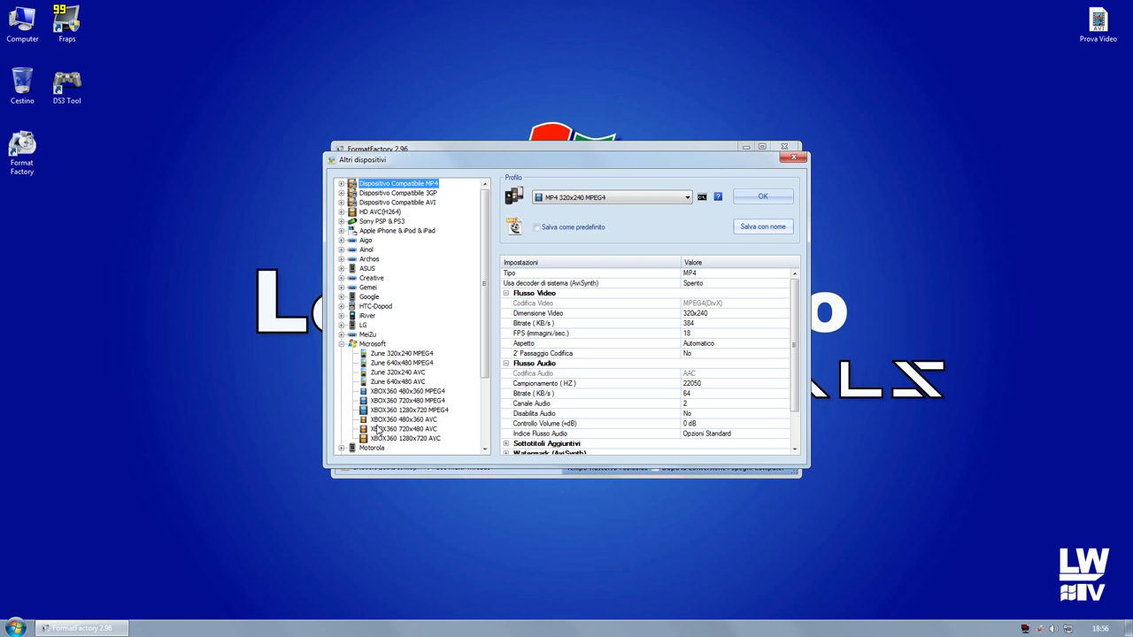
click(341, 344)
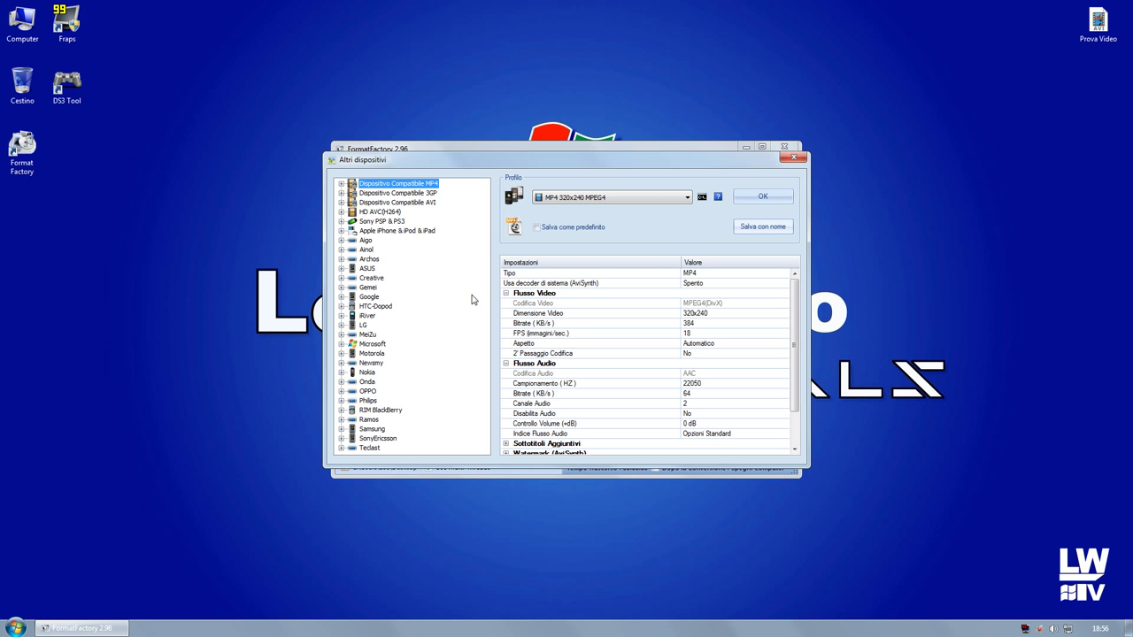
click(792, 159)
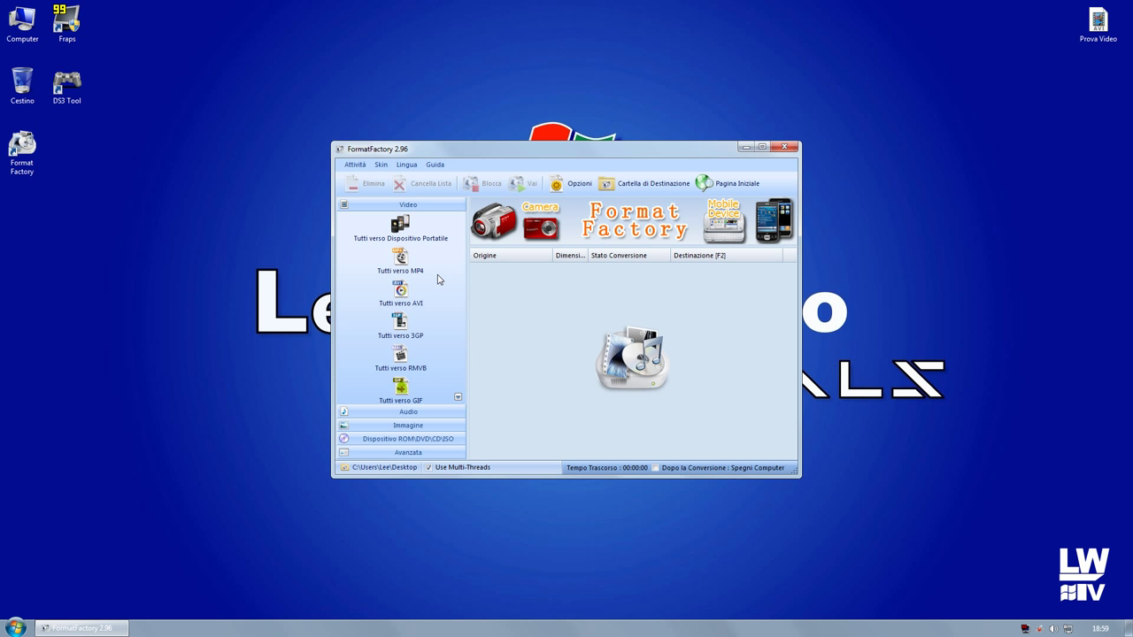
Add the desktop file Prova Video.avi to an MP4 conversion and set its video codec to AVC(H264).
click(400, 258)
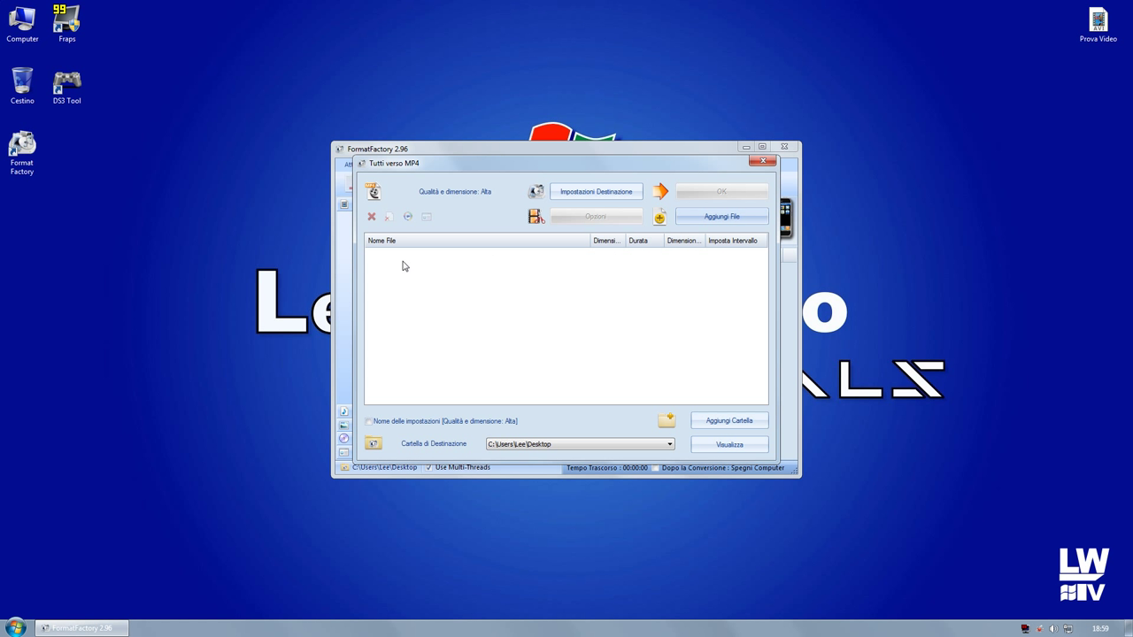
drag(1097, 22, 558, 326)
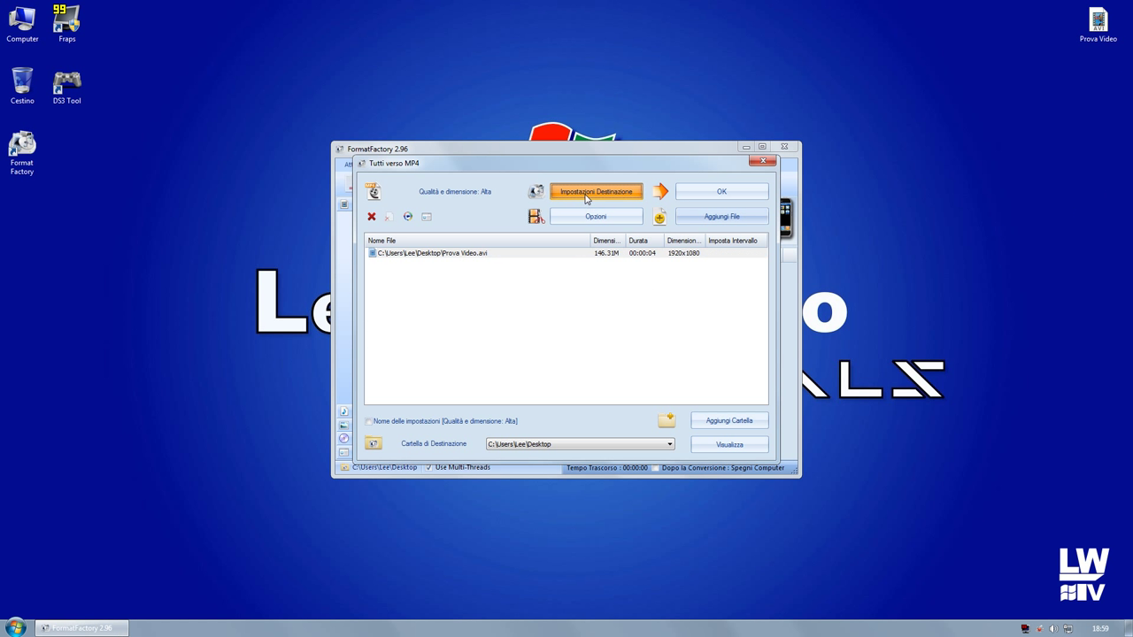
click(589, 193)
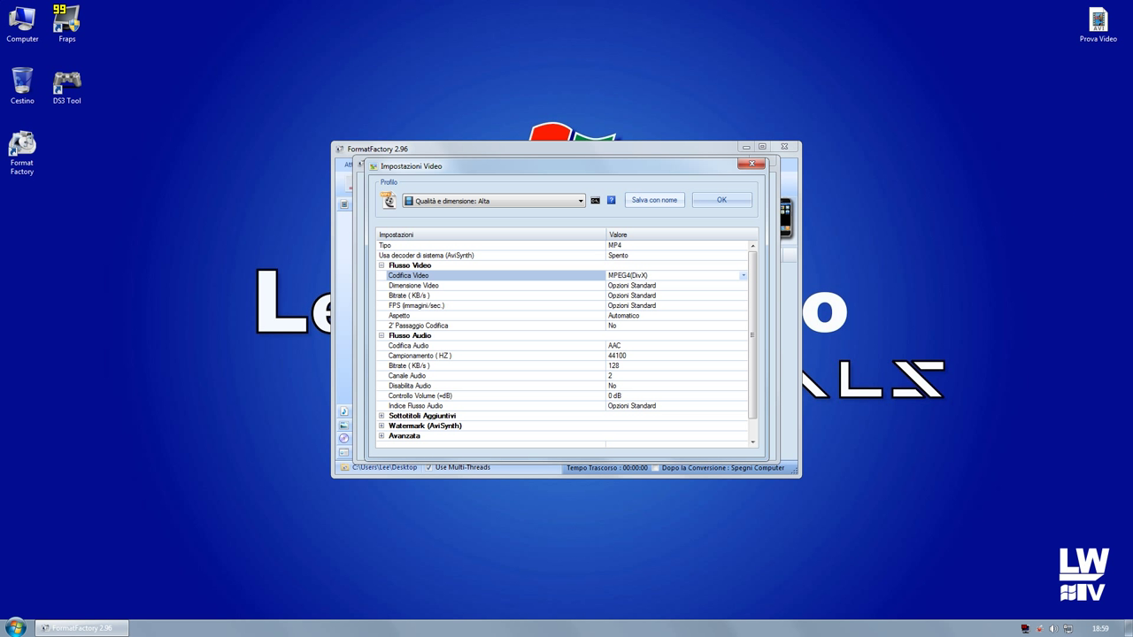
click(742, 275)
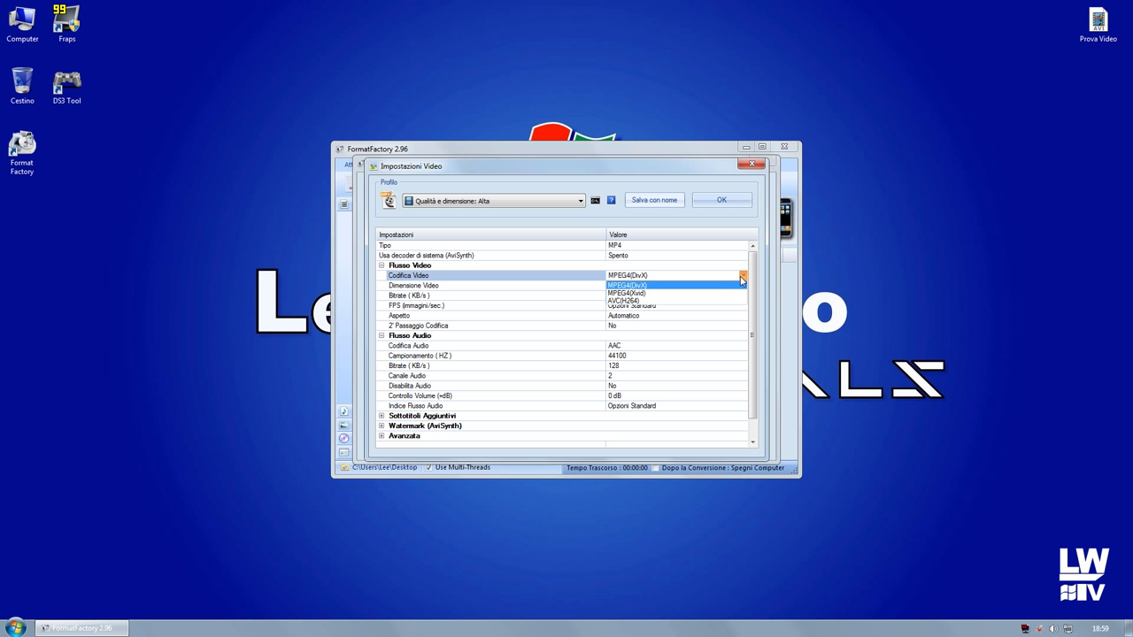
click(639, 302)
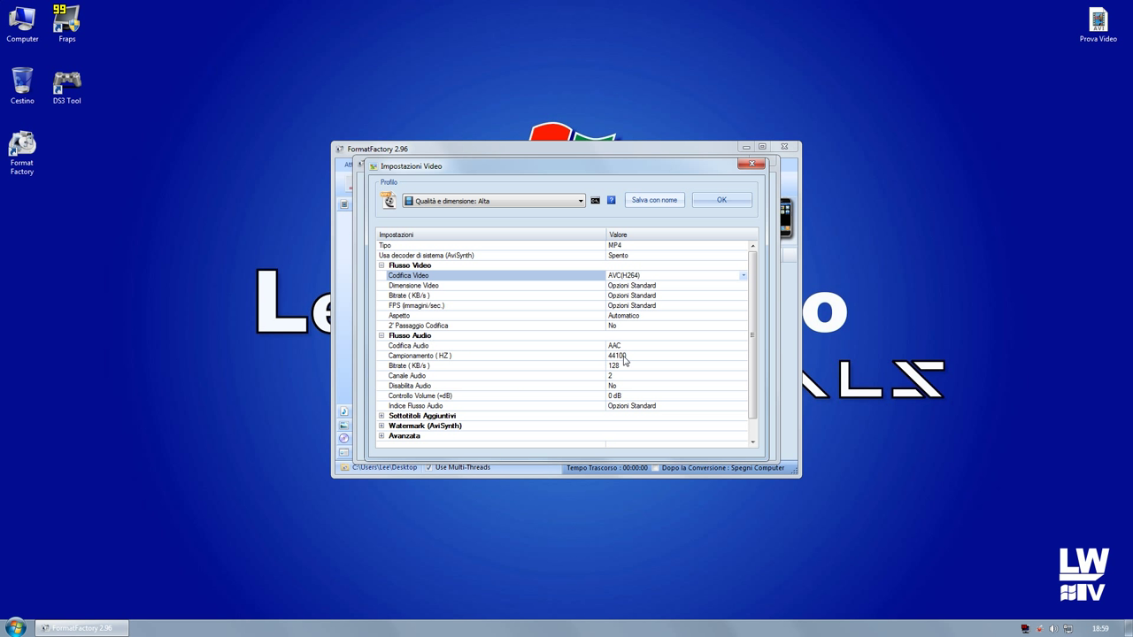
Examine the MP4 conversion's audio codec, additional subtitles, watermark and advanced settings.
click(742, 347)
click(742, 348)
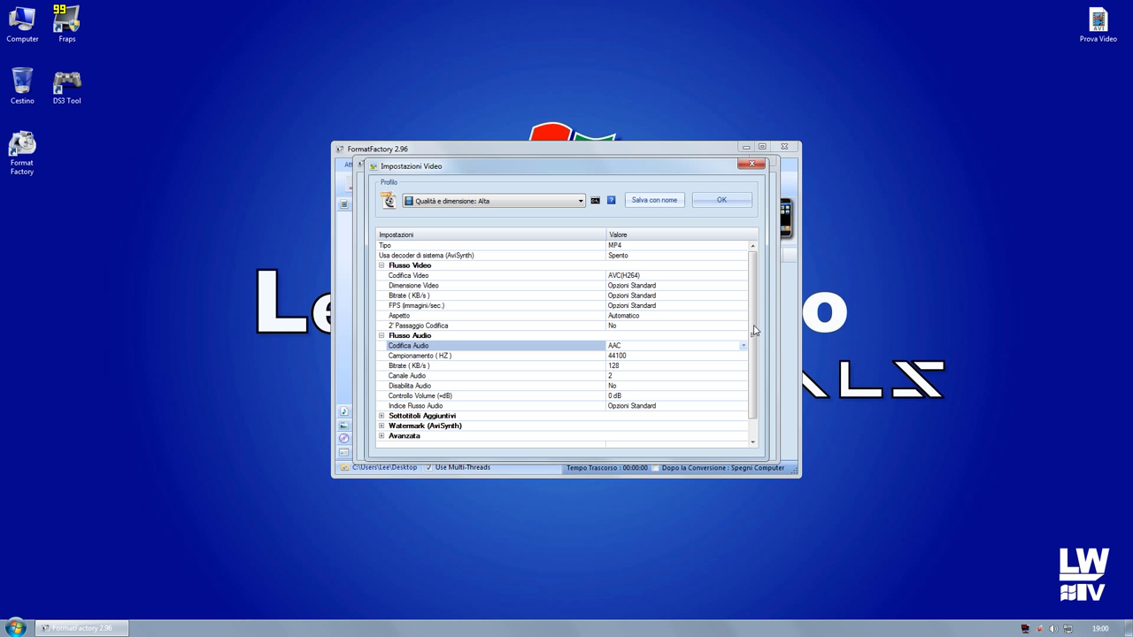
drag(753, 330, 754, 351)
click(382, 396)
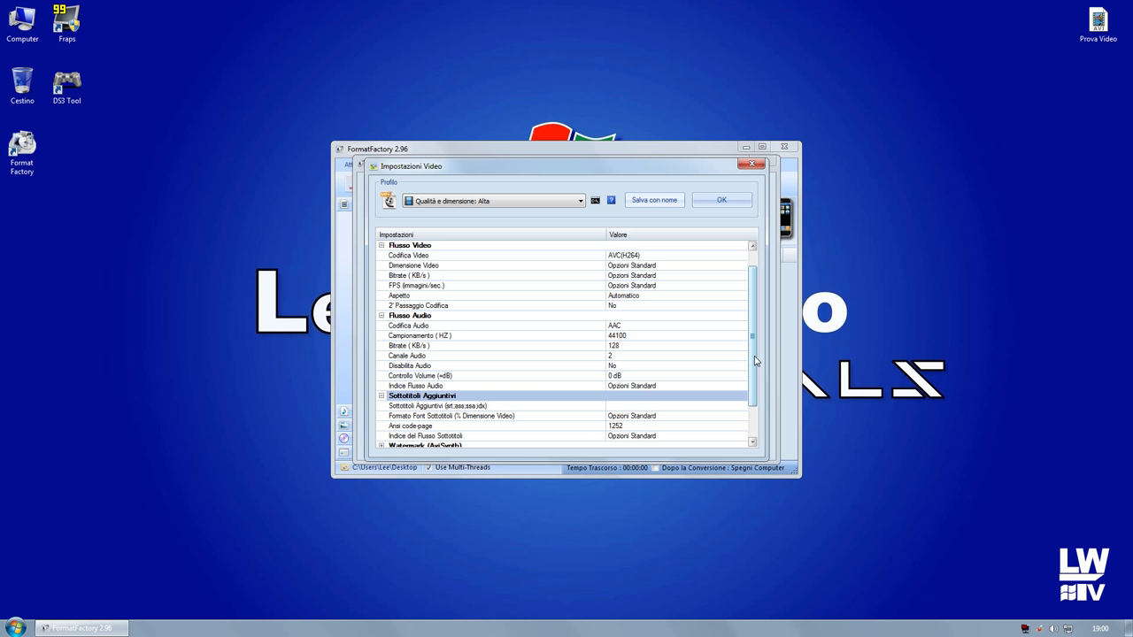
drag(755, 363, 757, 404)
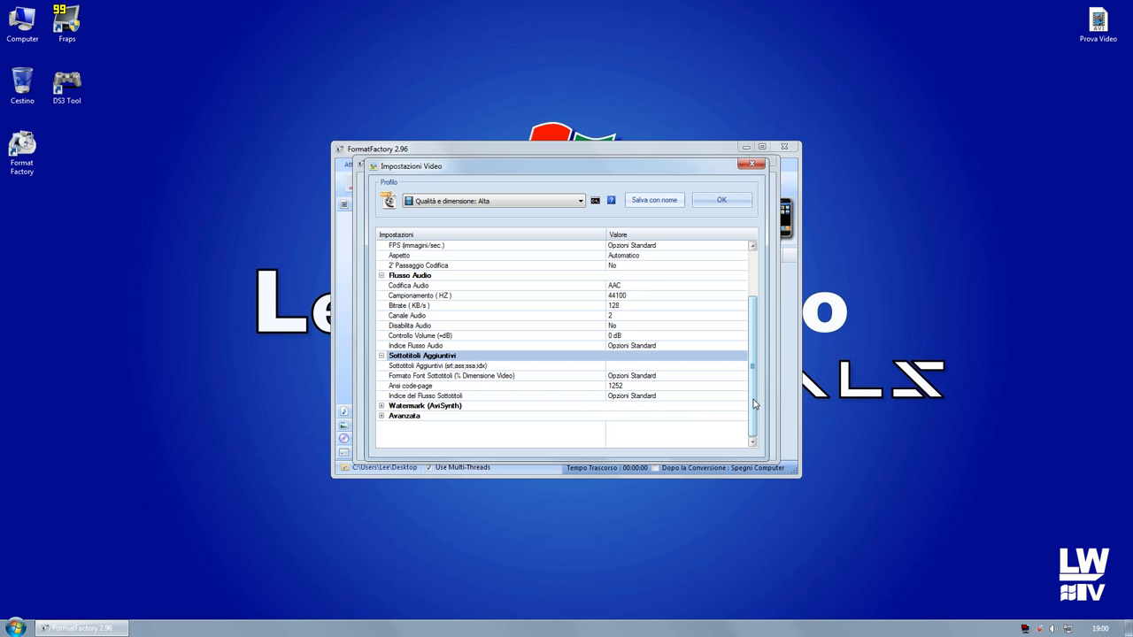
click(381, 405)
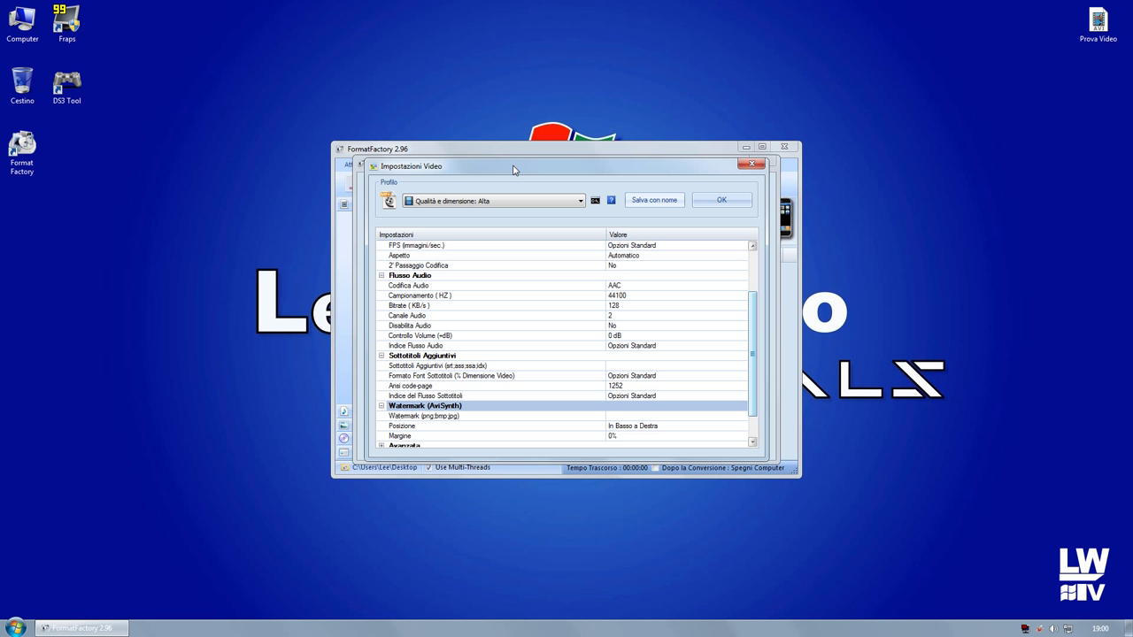
scroll(508, 247, down, 1)
click(382, 436)
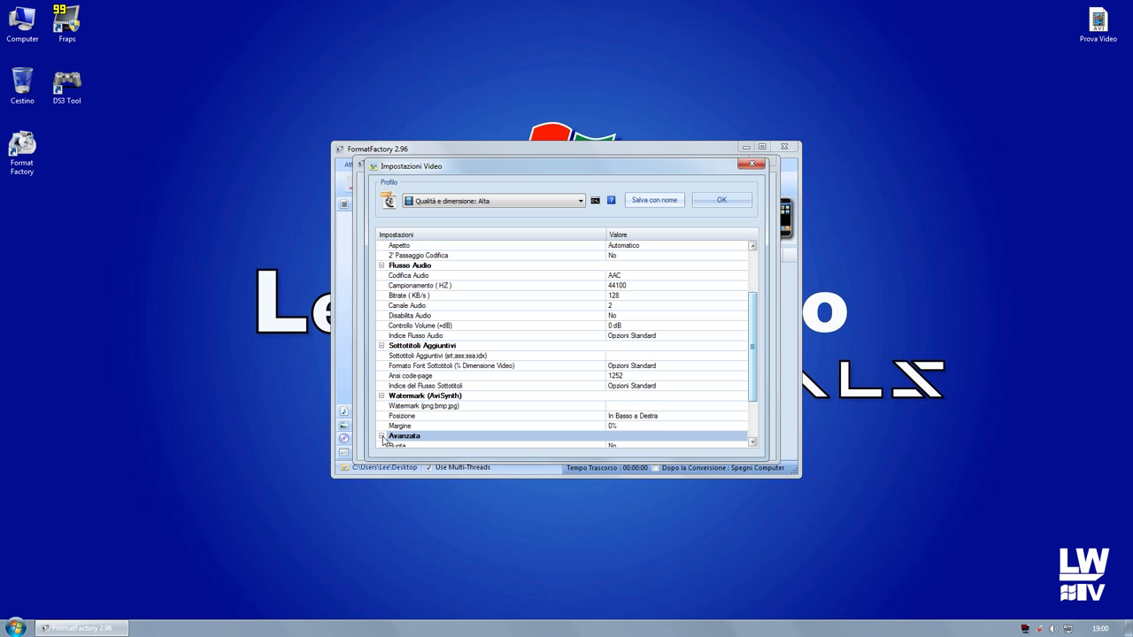
scroll(755, 316, down, 2)
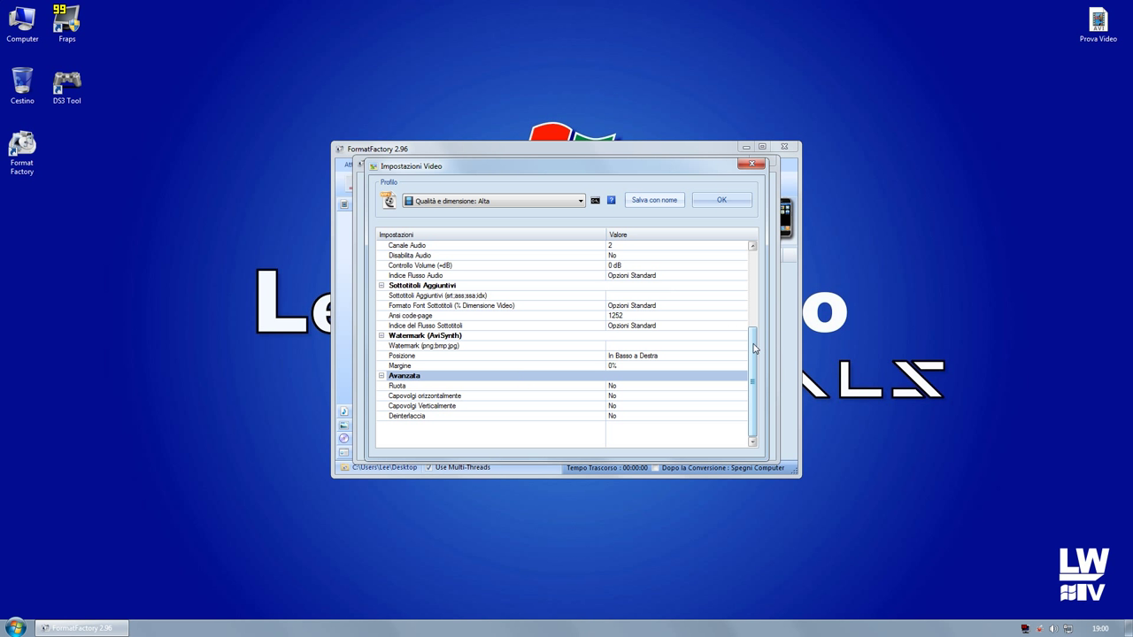
drag(756, 349, 756, 254)
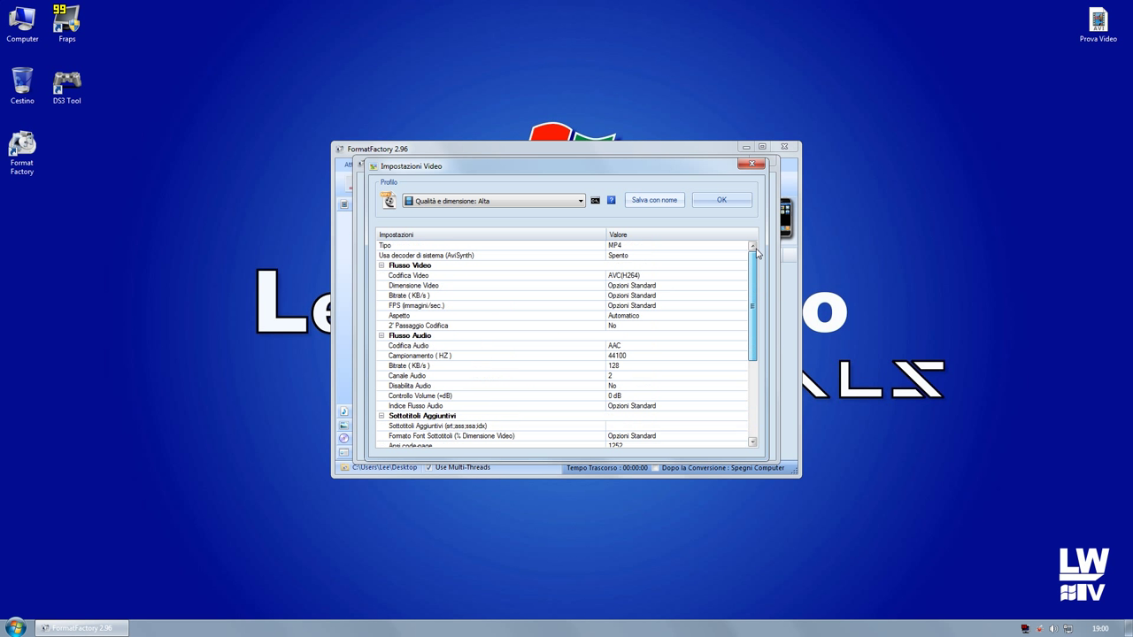
Accept the MP4 output settings, add Prova Video.avi to the conversion queue and start the conversion.
click(721, 201)
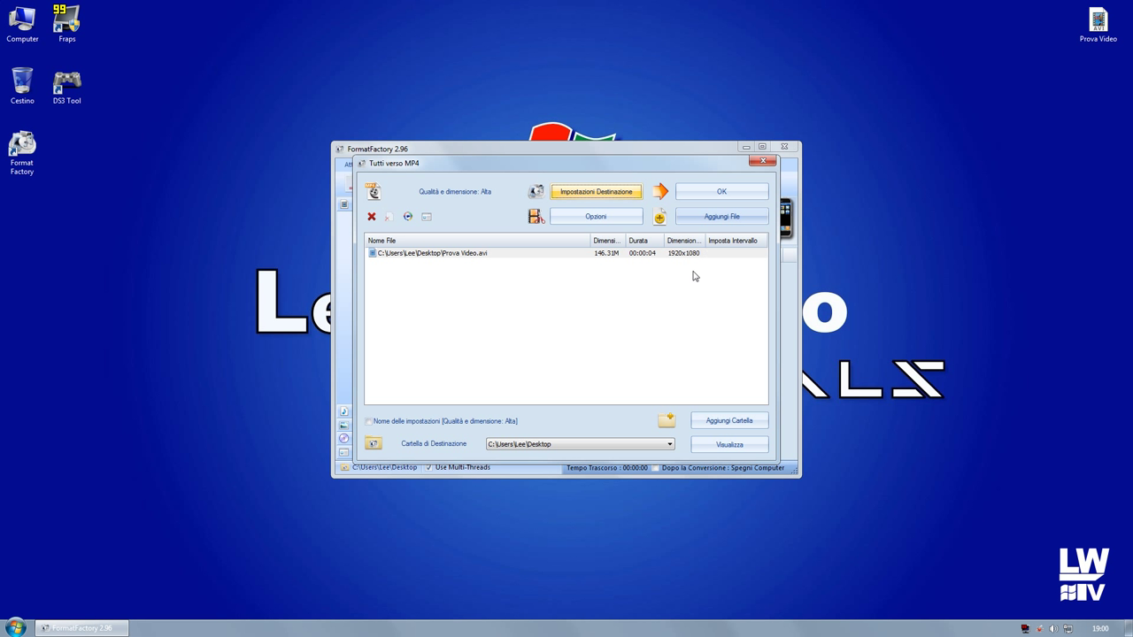
click(707, 192)
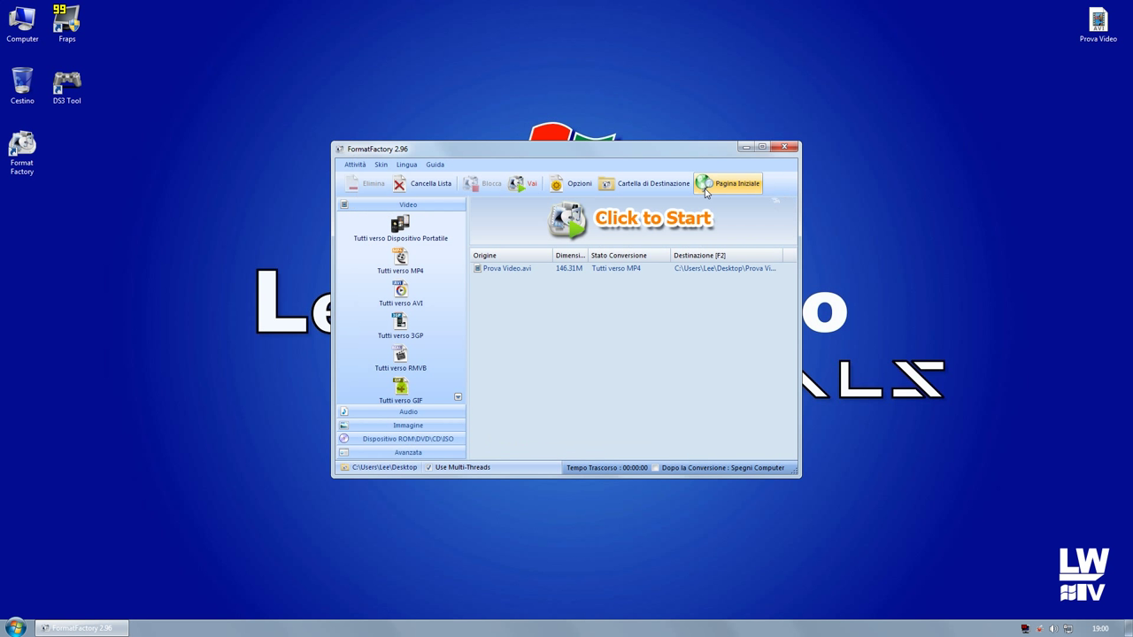
click(524, 184)
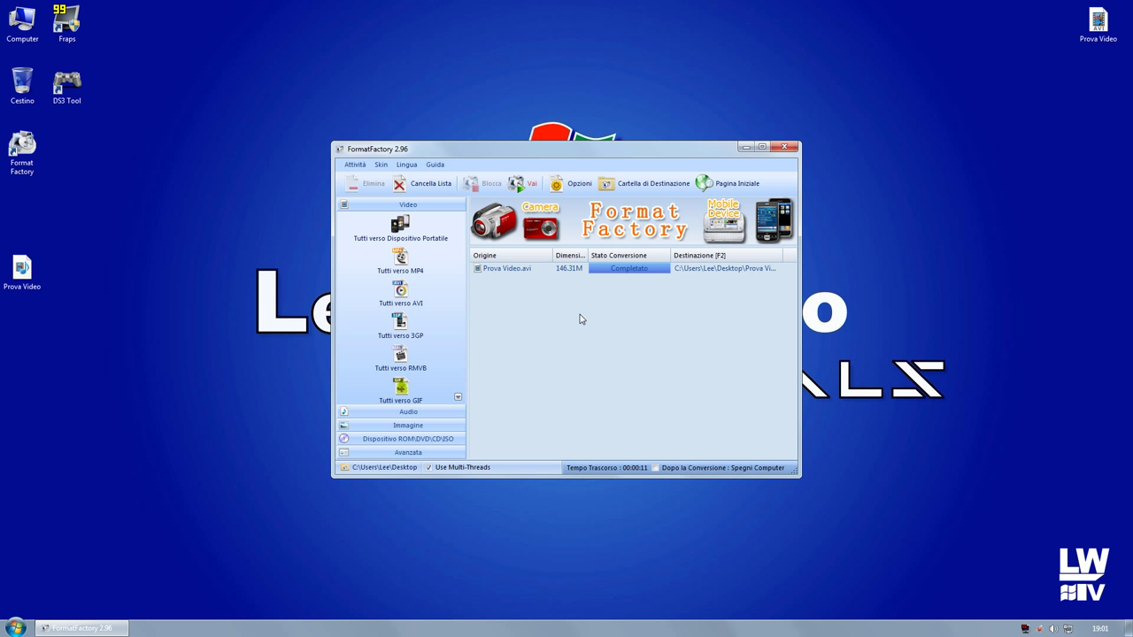
Play the original AVI Prova Video full screen in Windows Media Player, then close the player.
click(999, 168)
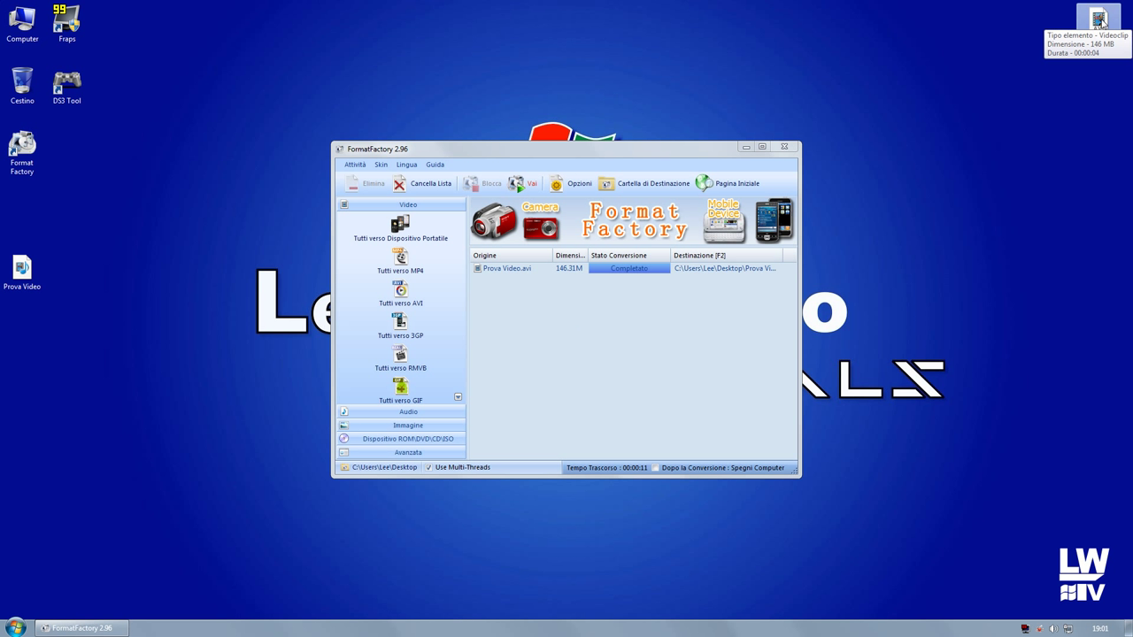
double_click(1097, 24)
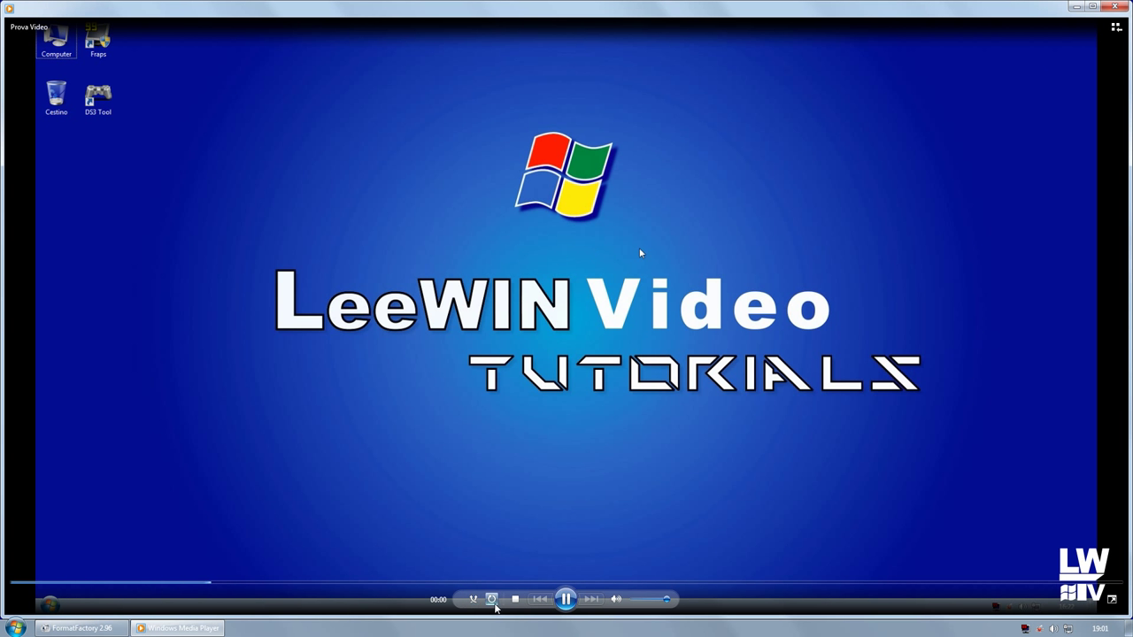
double_click(614, 432)
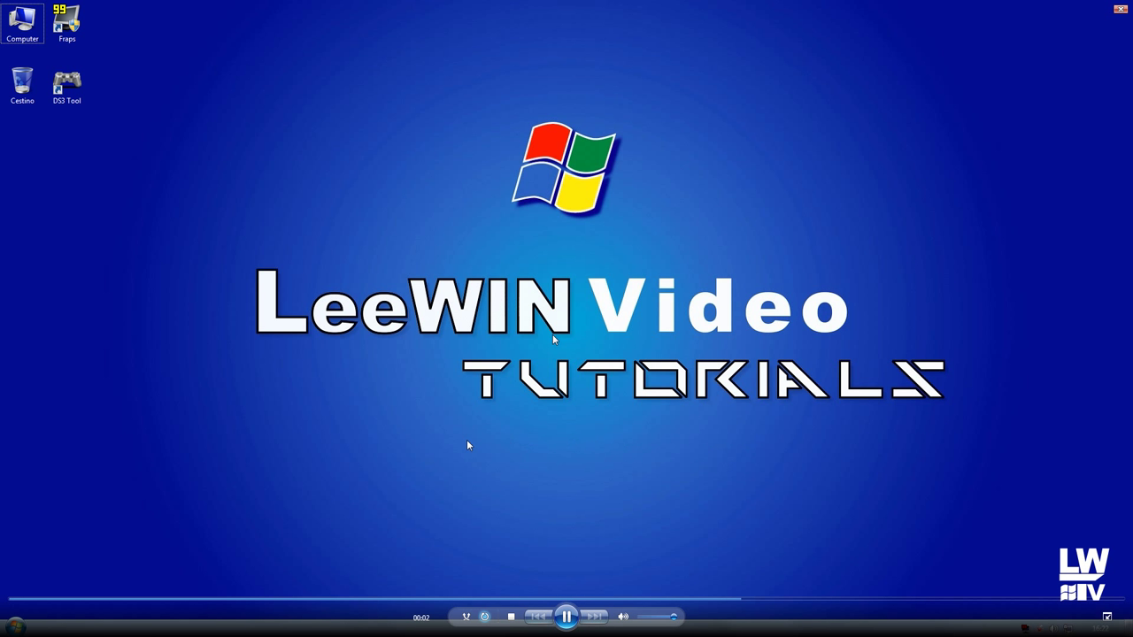
key(Escape)
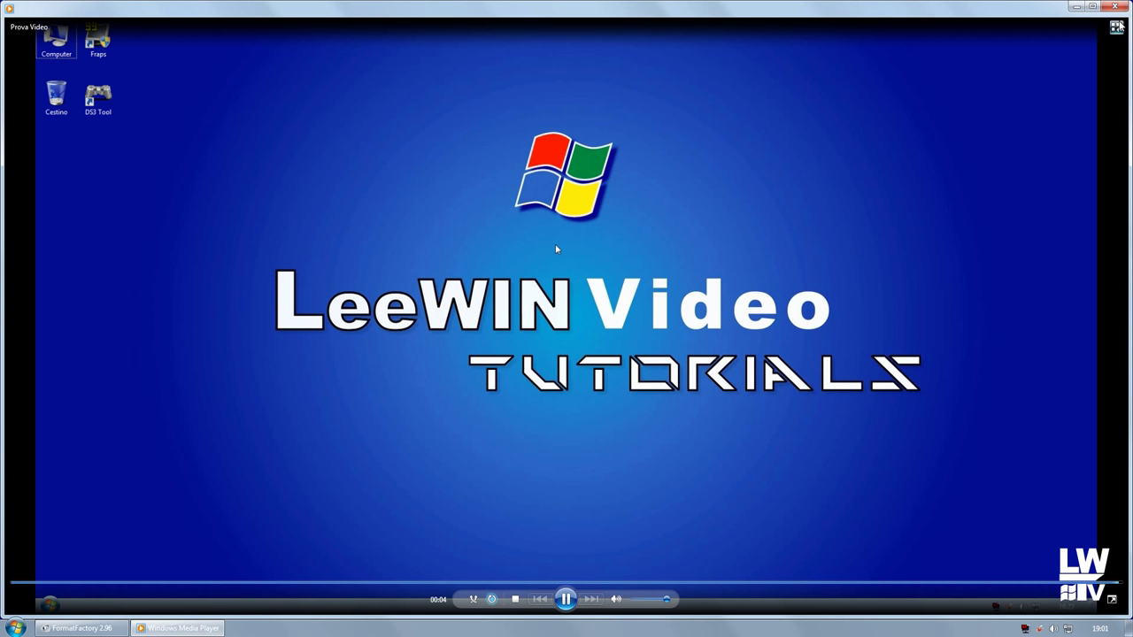
click(1115, 7)
Check the file size in the original AVI Prova Video's properties, then close them.
right_click(1096, 19)
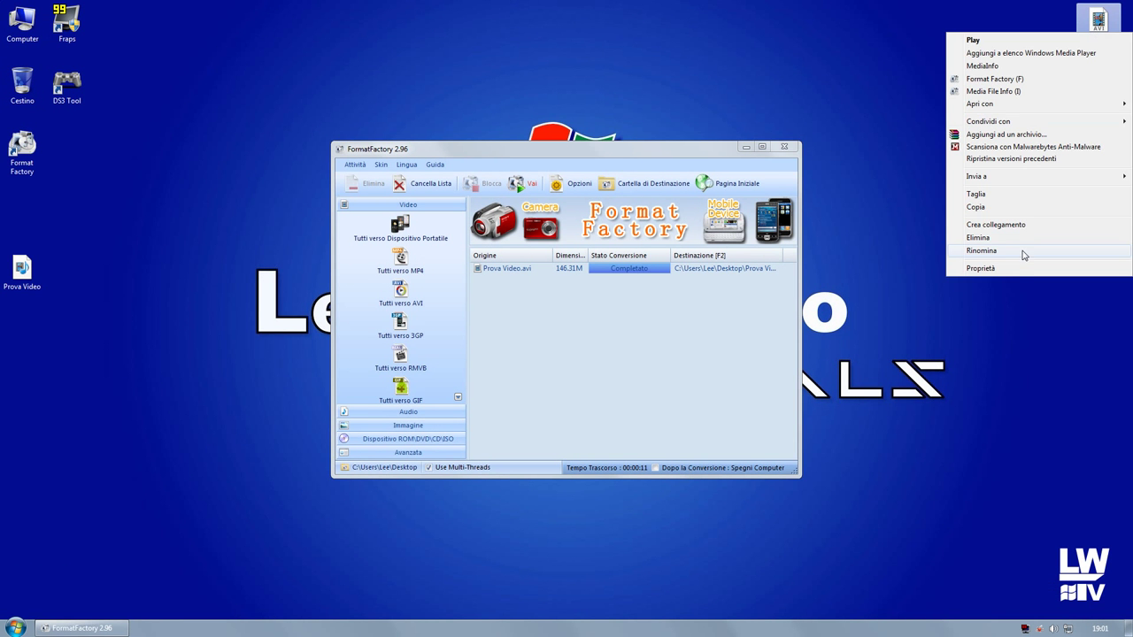
click(981, 268)
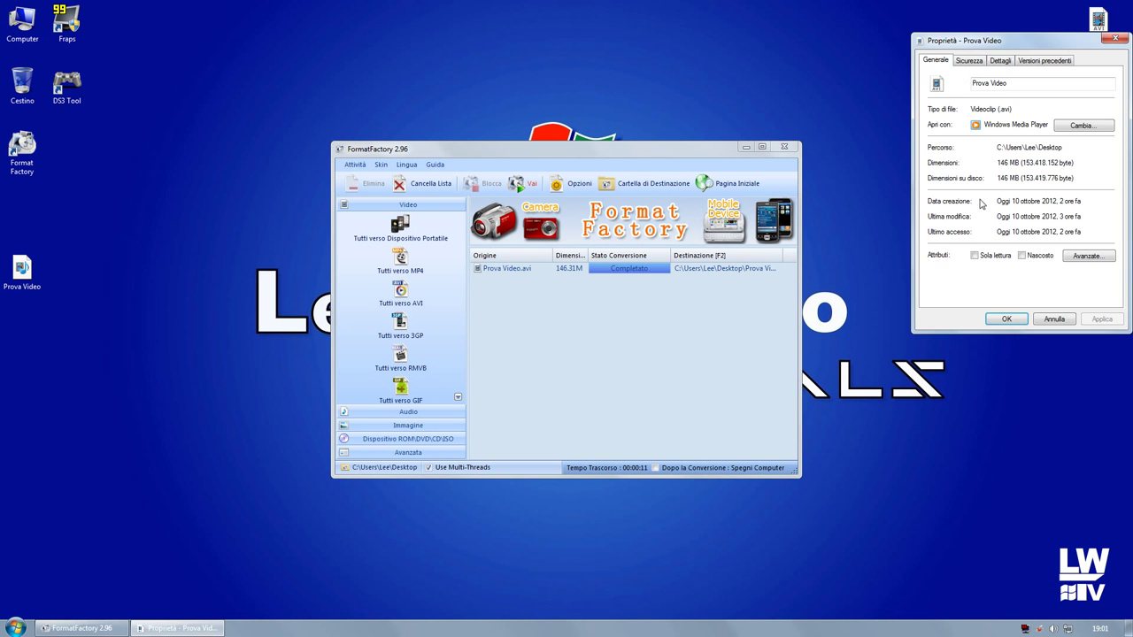
click(1115, 39)
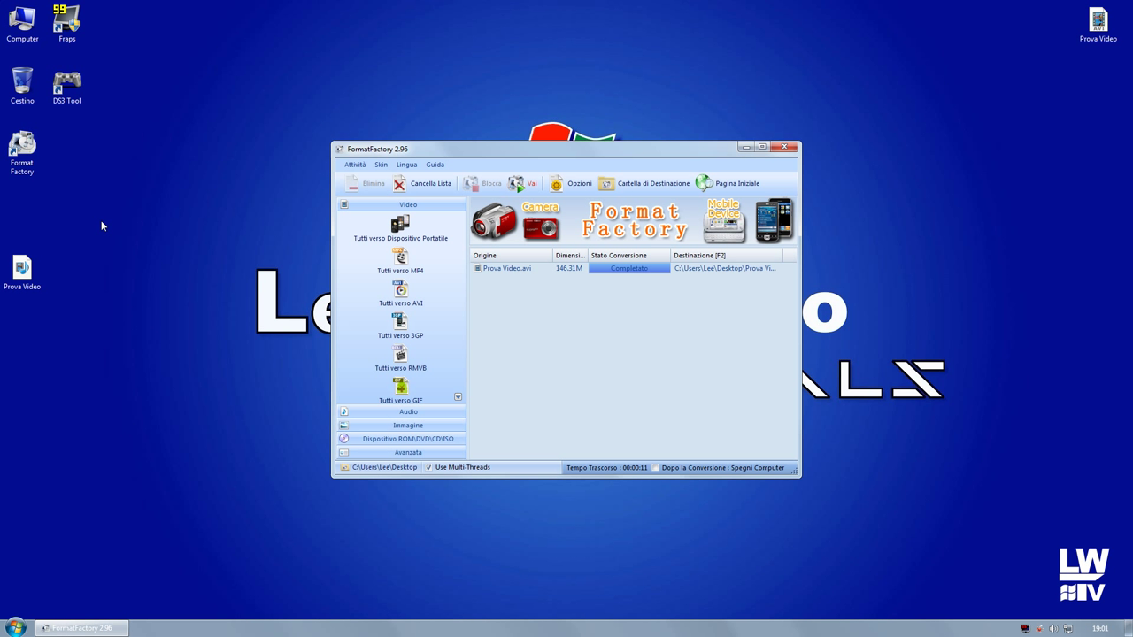
Play the converted MP4 Prova Video full screen in Windows Media Player, then close the player.
double_click(23, 270)
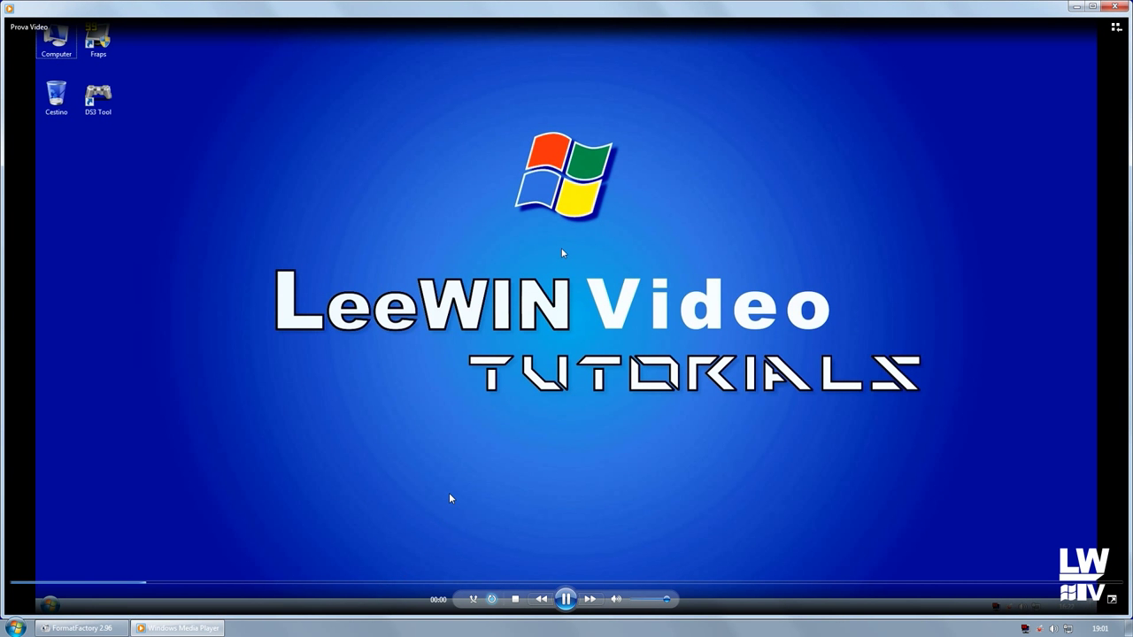
double_click(968, 312)
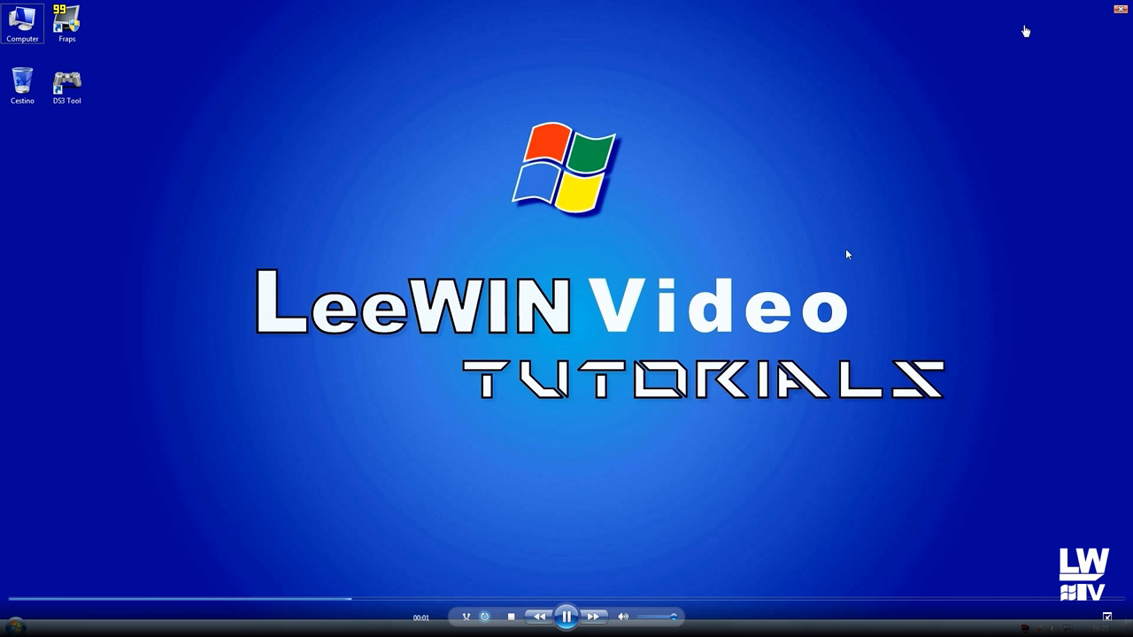
click(1119, 11)
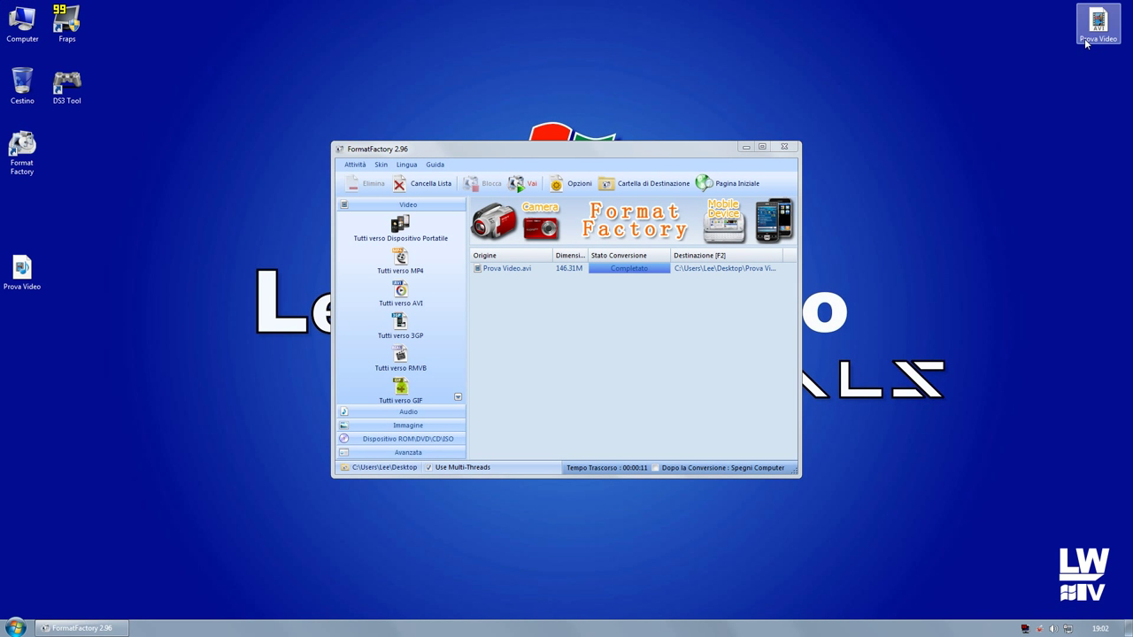
Compare the file sizes in the general properties of the AVI and the MP4 Prova Video, closing each dialog.
right_click(1097, 33)
click(981, 271)
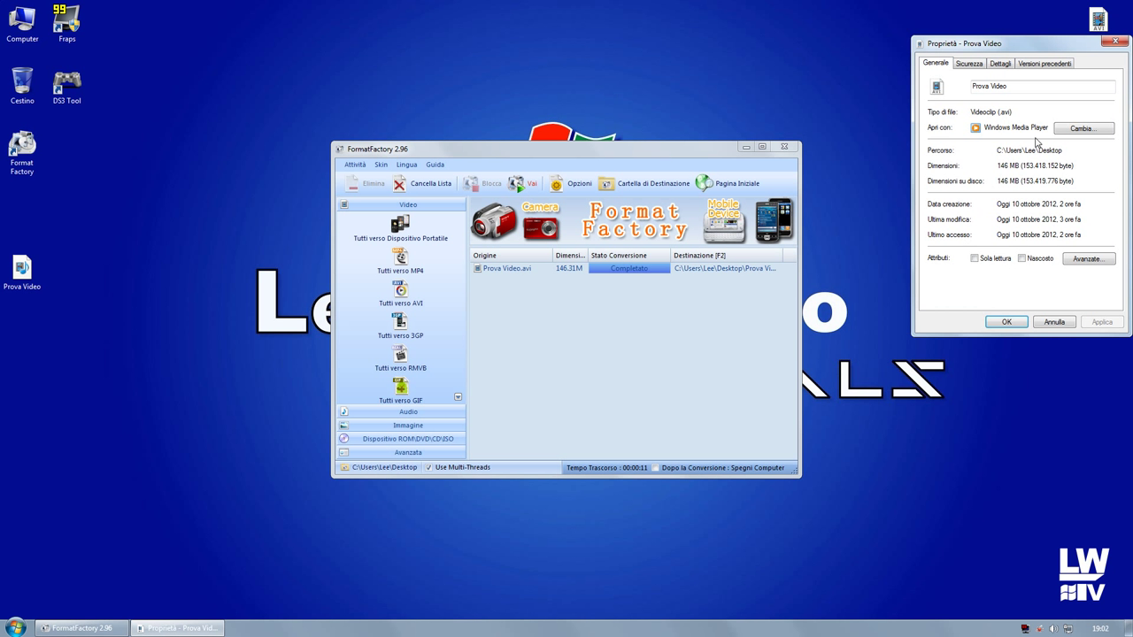
click(1116, 42)
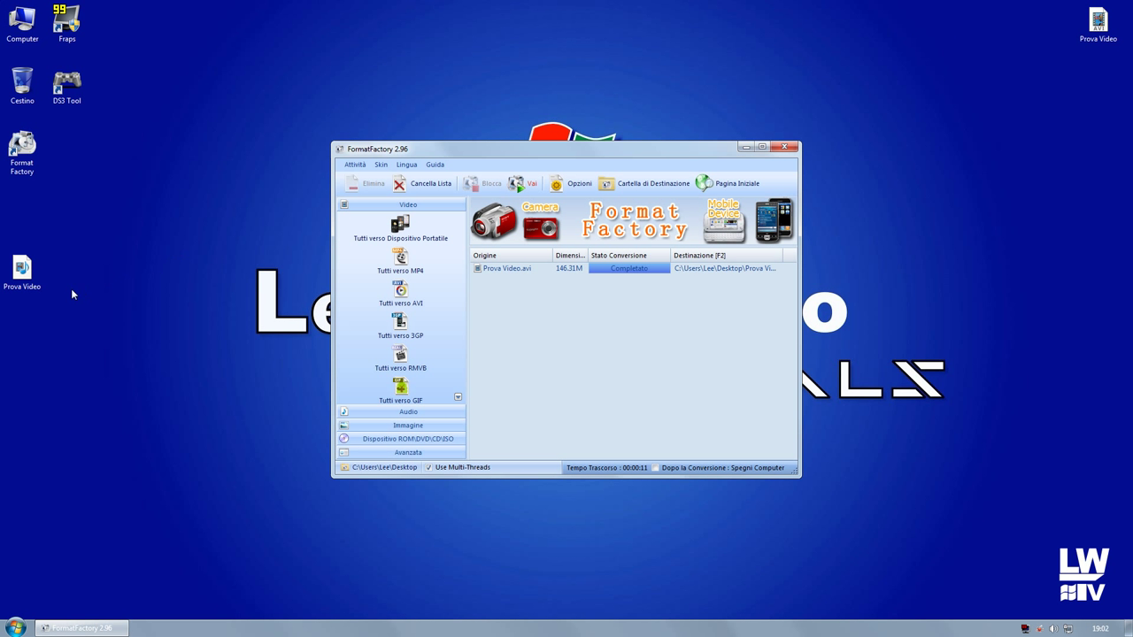
click(21, 272)
click(237, 166)
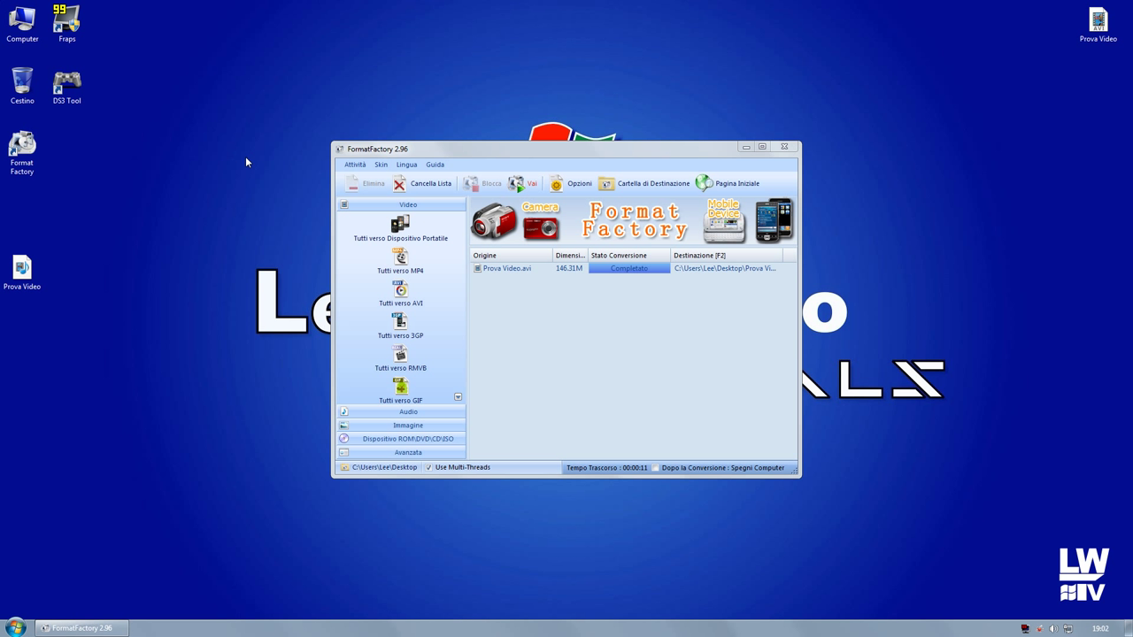
right_click(26, 268)
click(74, 501)
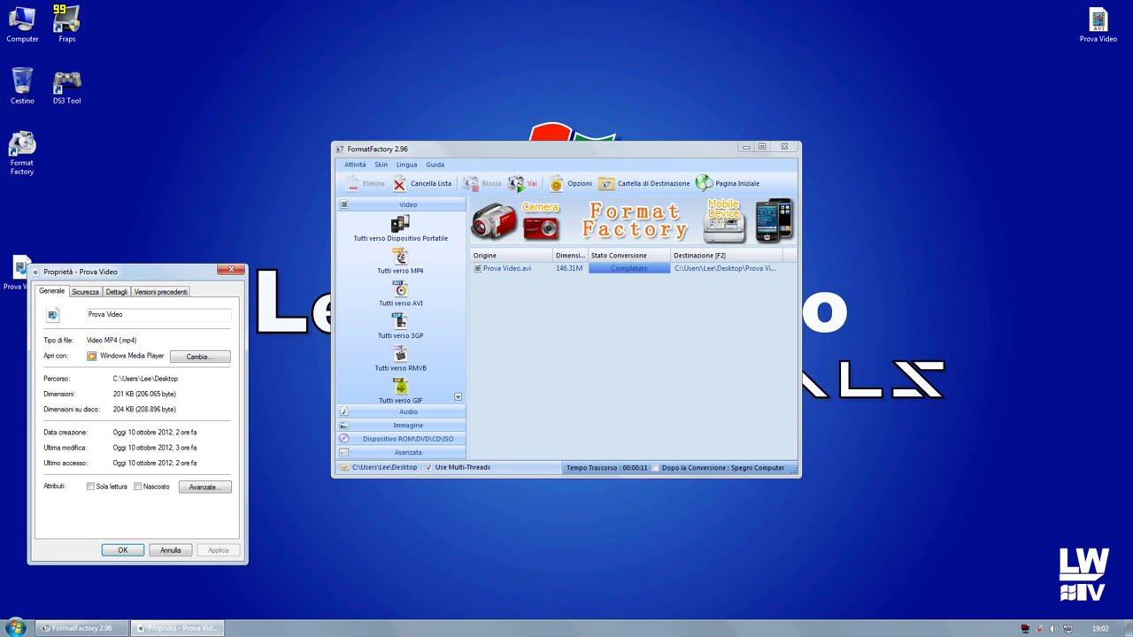
click(232, 269)
Compare the frame size, bit rates and audio details in the properties of the AVI and the MP4 Prova Video, closing each dialog.
right_click(1095, 19)
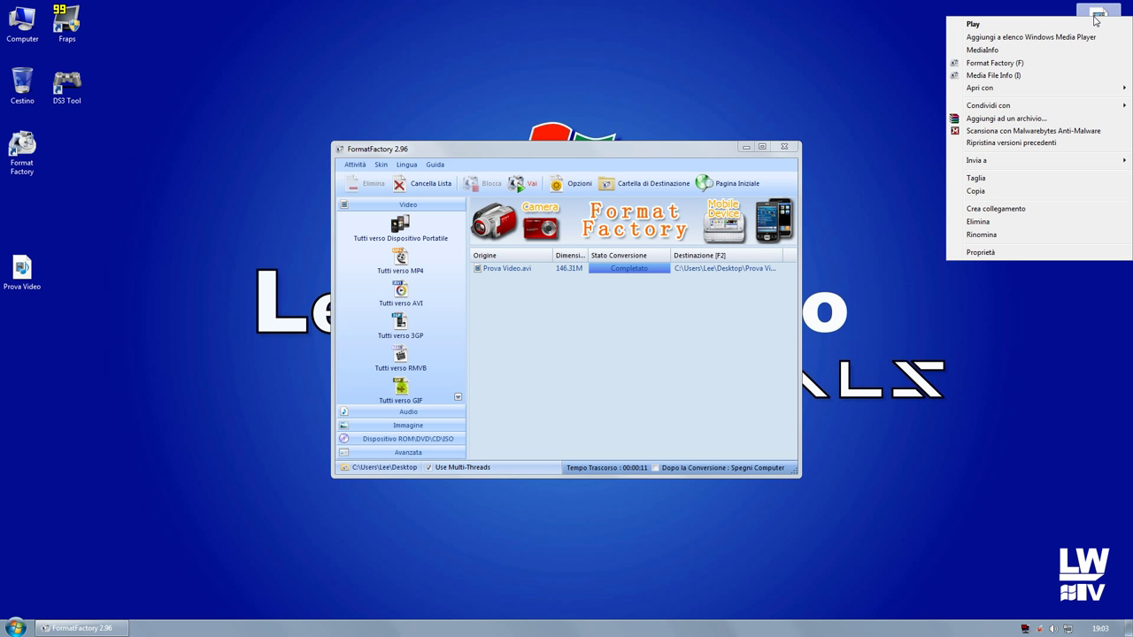
click(970, 252)
click(1002, 45)
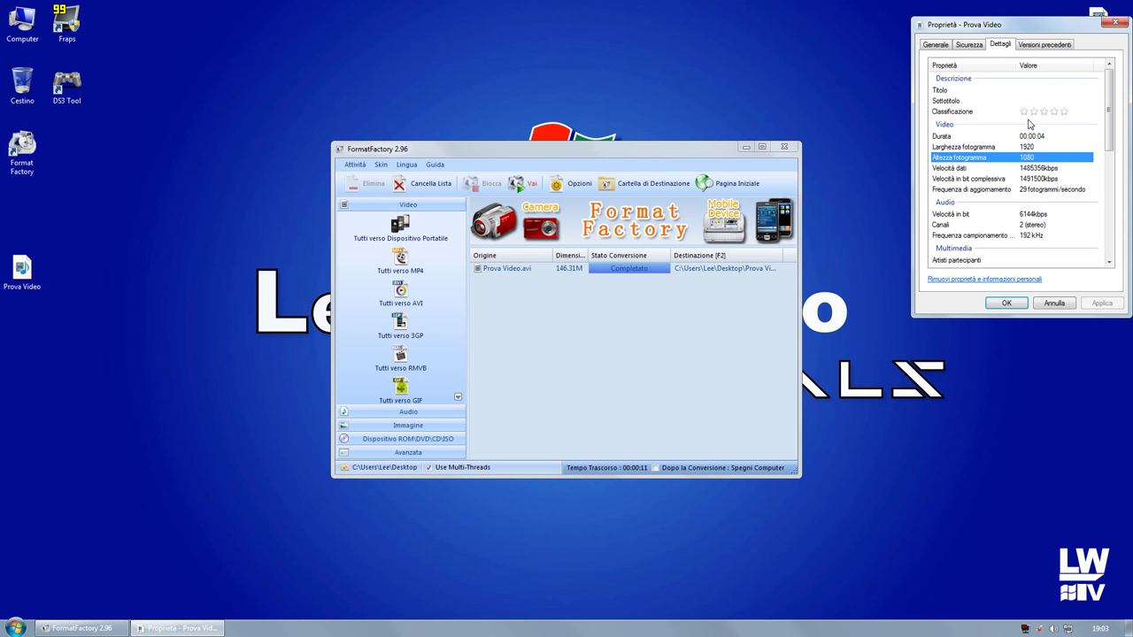
click(1113, 24)
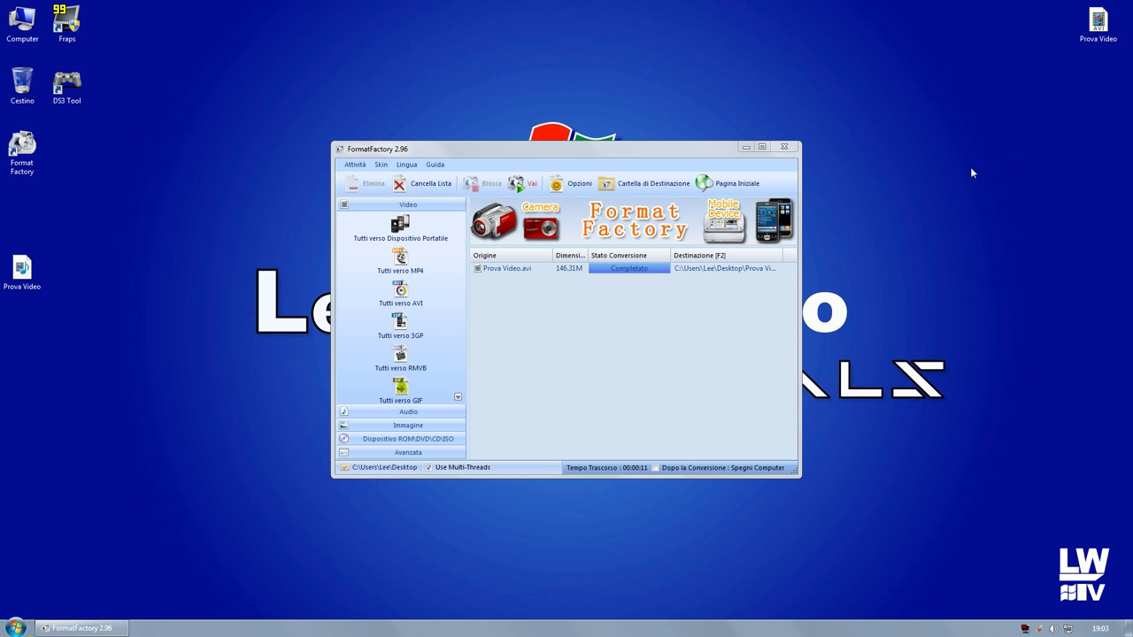
right_click(10, 274)
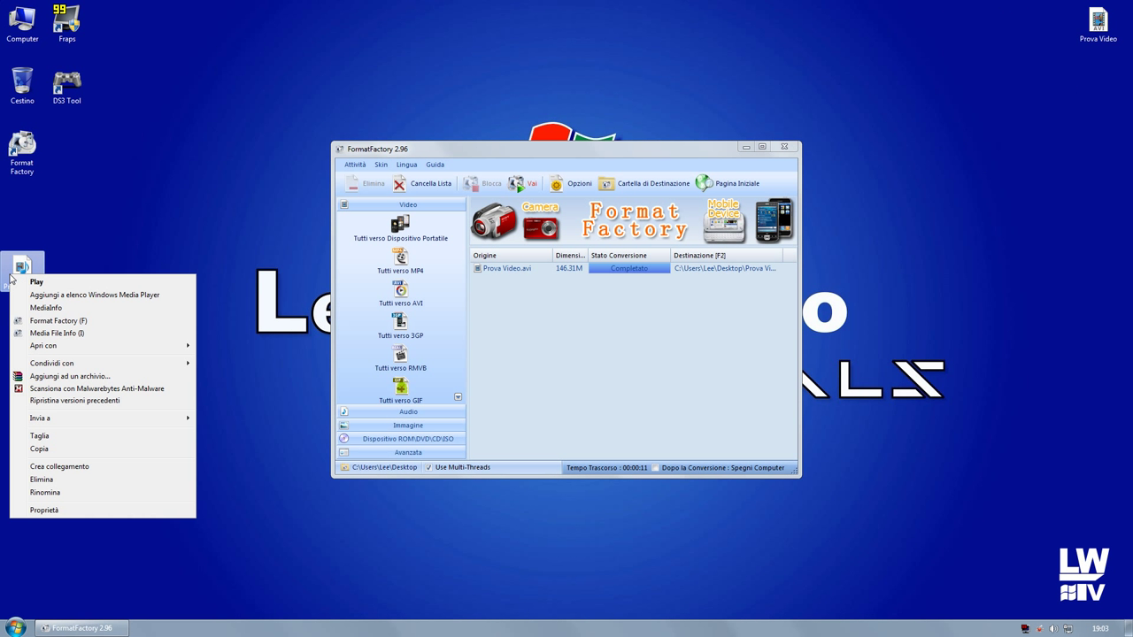
click(53, 509)
click(100, 302)
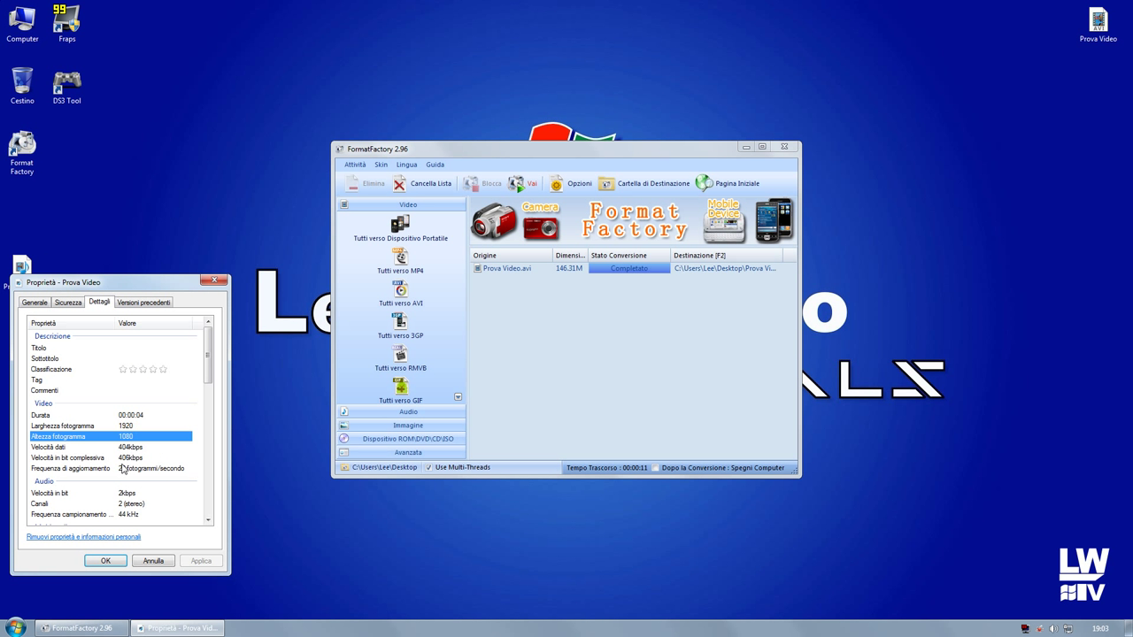
click(214, 282)
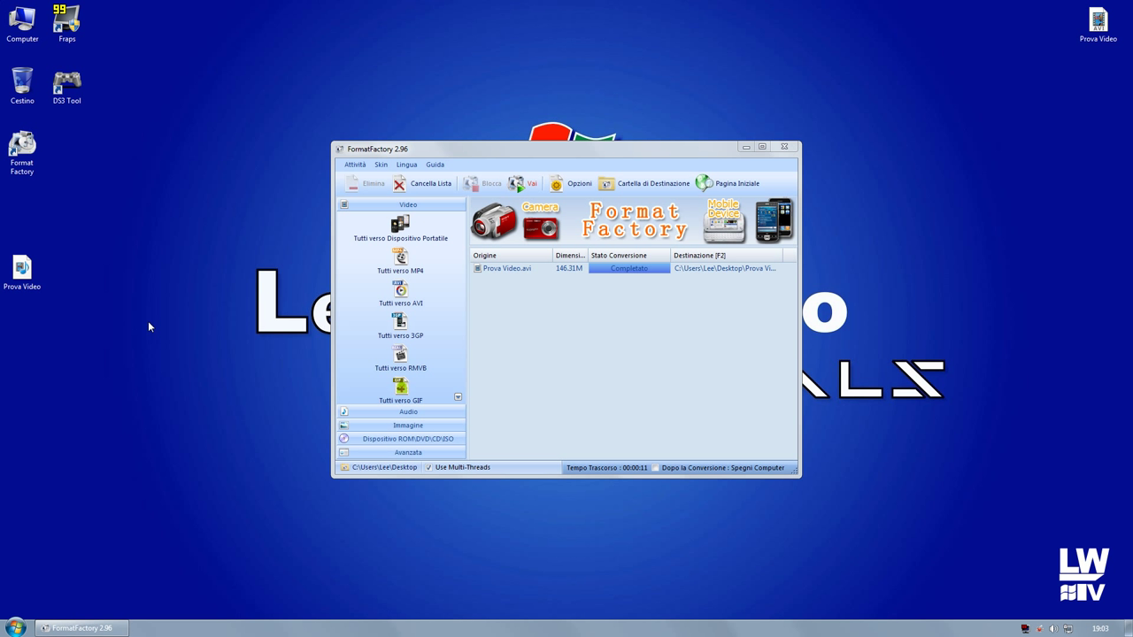
Play the AVI and then the MP4 Prova Video full screen to compare picture quality, closing the player after each.
double_click(1097, 24)
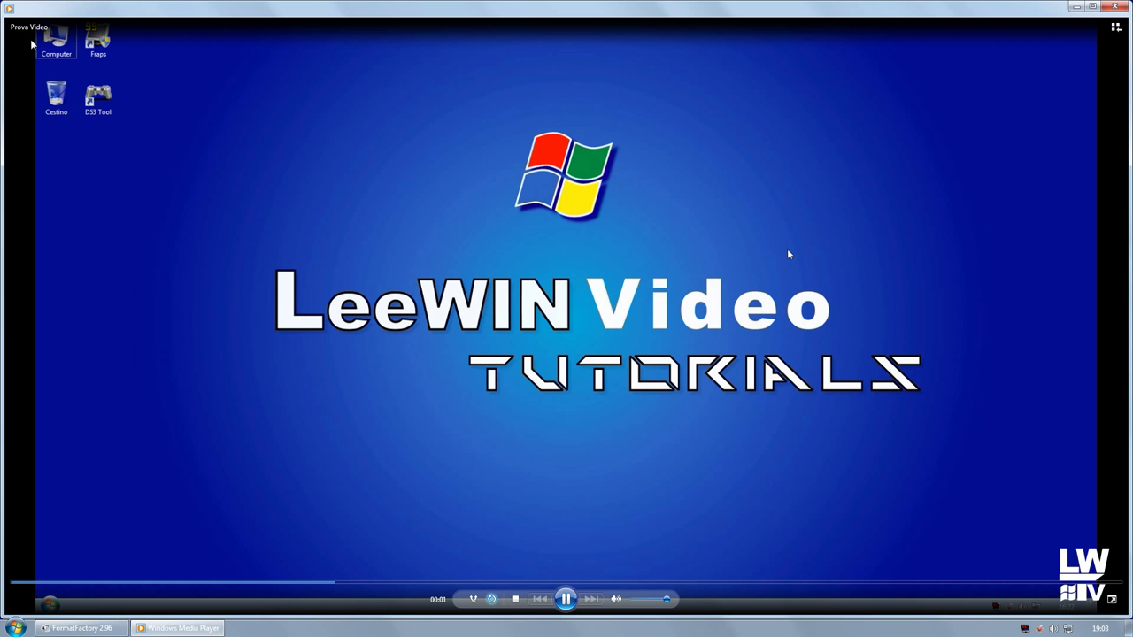
key(alt+Return)
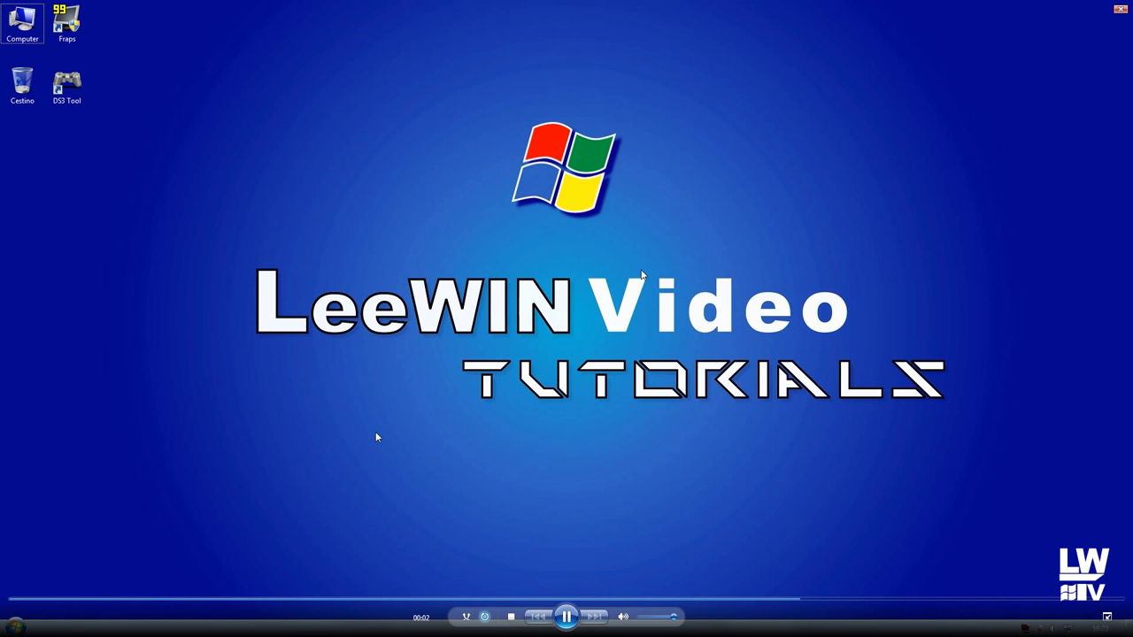
key(alt+F4)
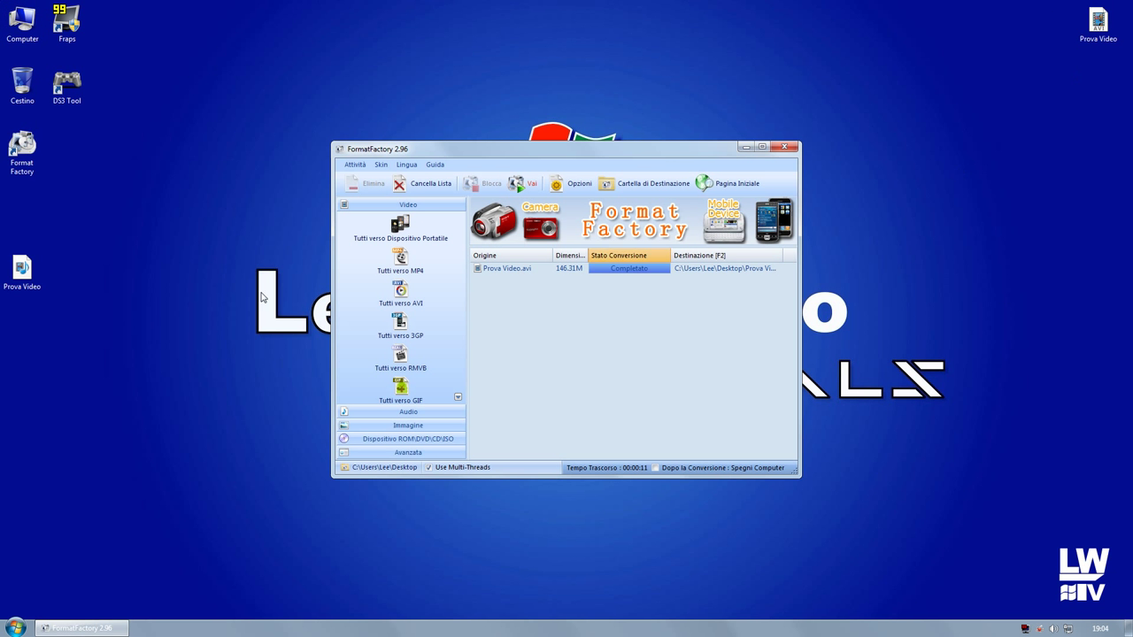
double_click(21, 270)
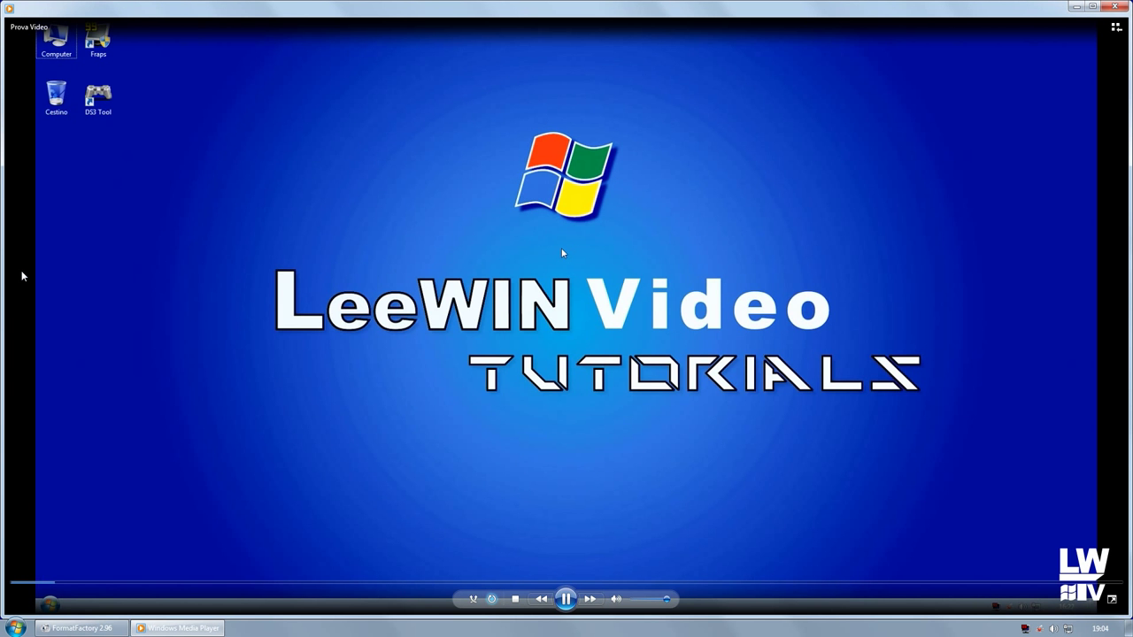
key(alt+Return)
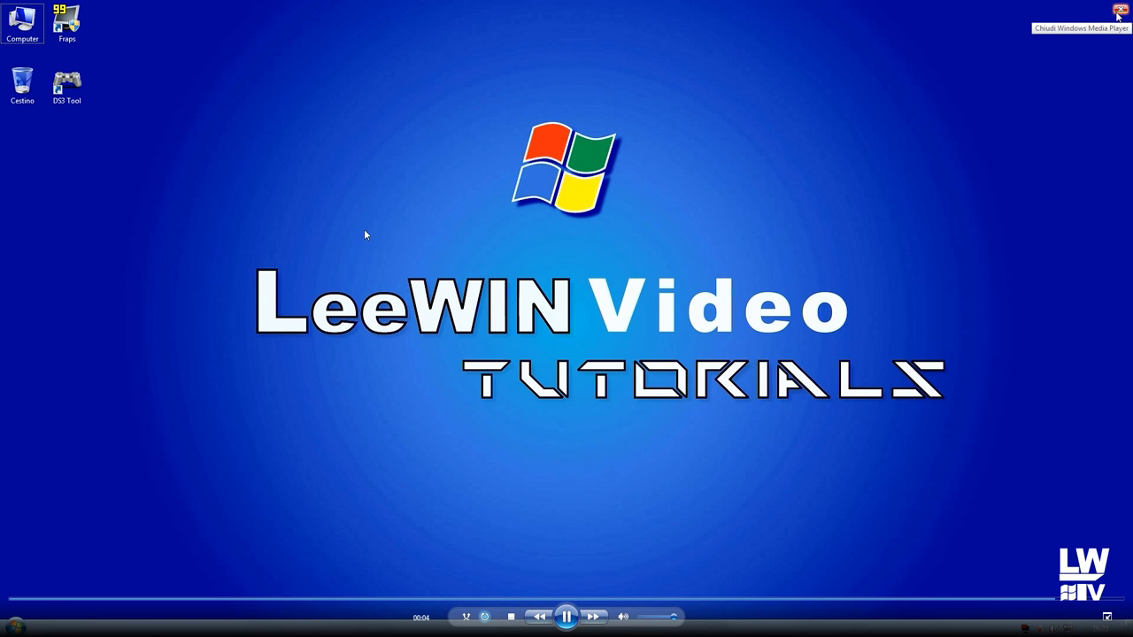
click(1119, 10)
Remove the completed Prova Video.avi entry from the conversion list and close FormatFactory.
click(534, 271)
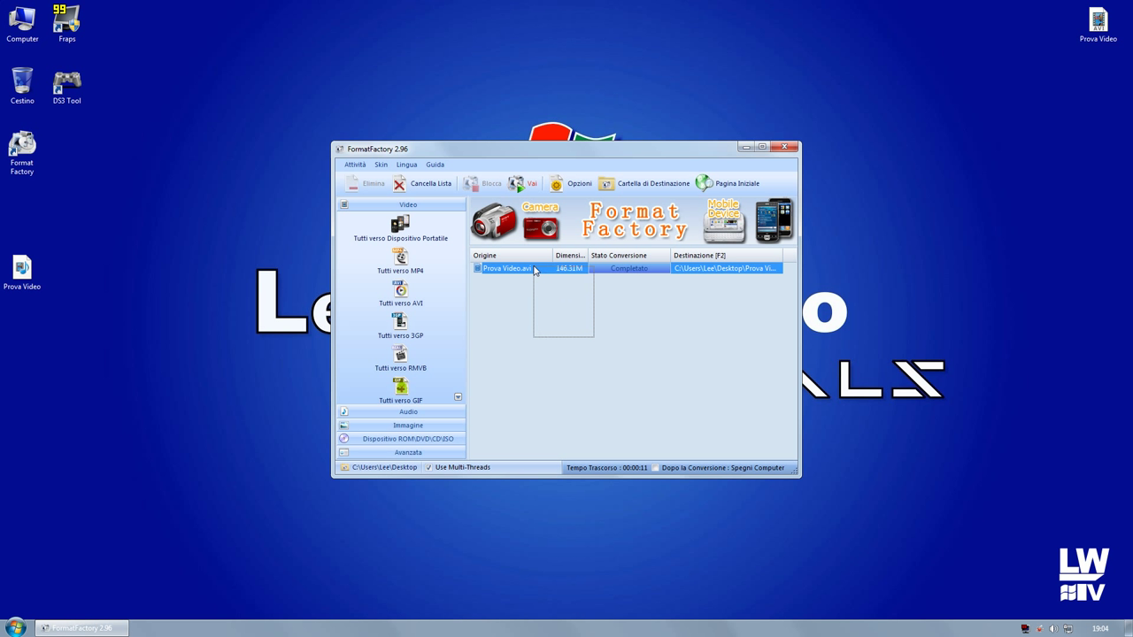
key(Delete)
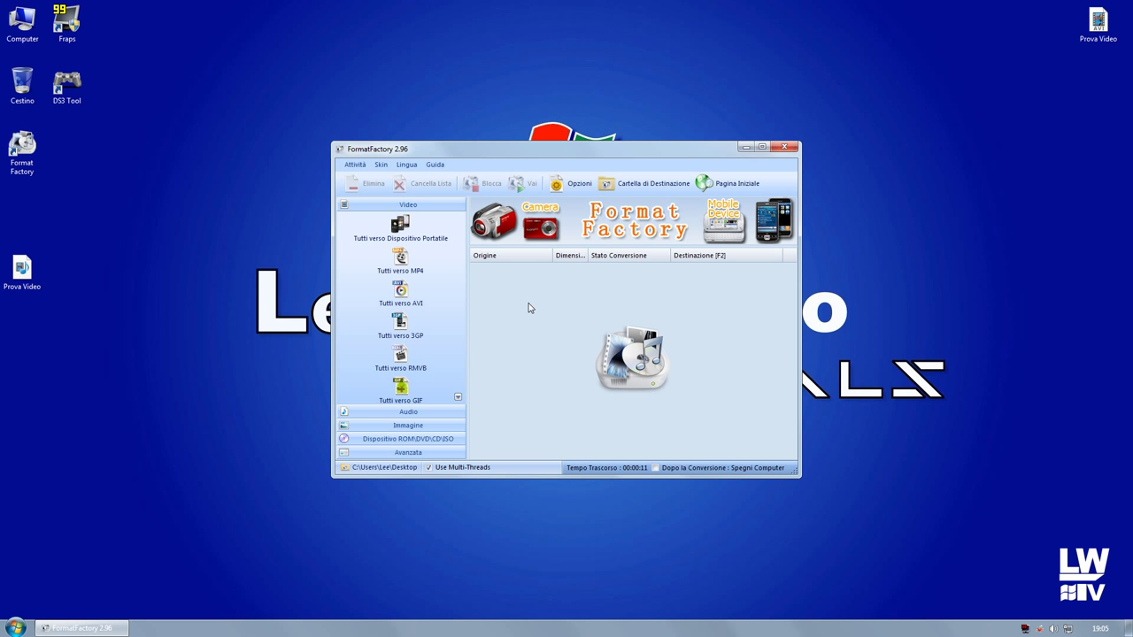
click(784, 147)
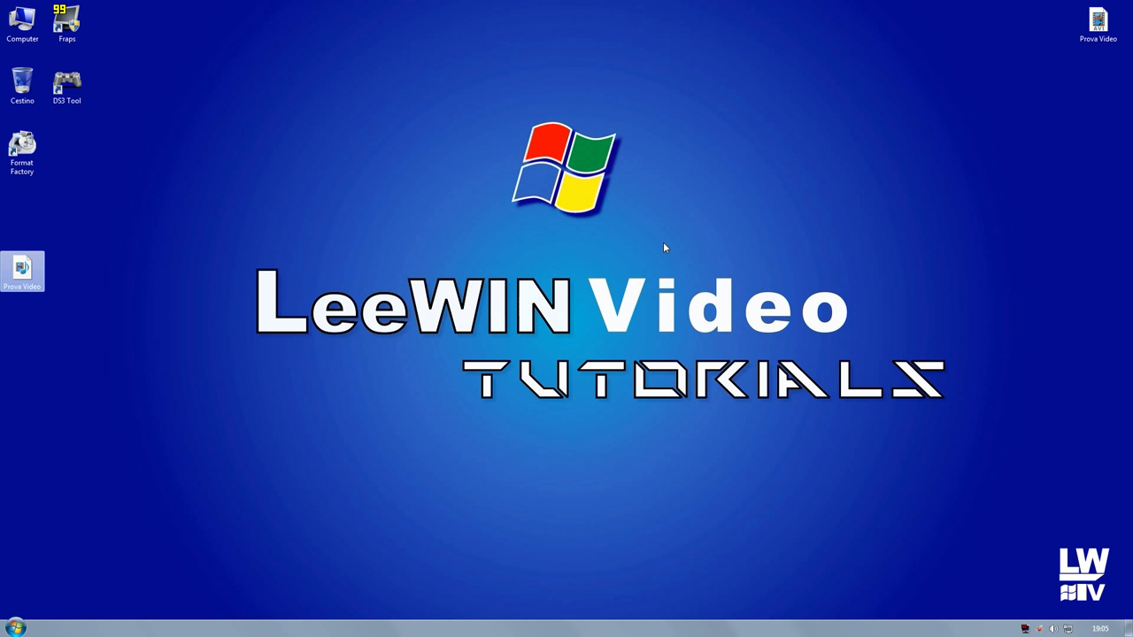